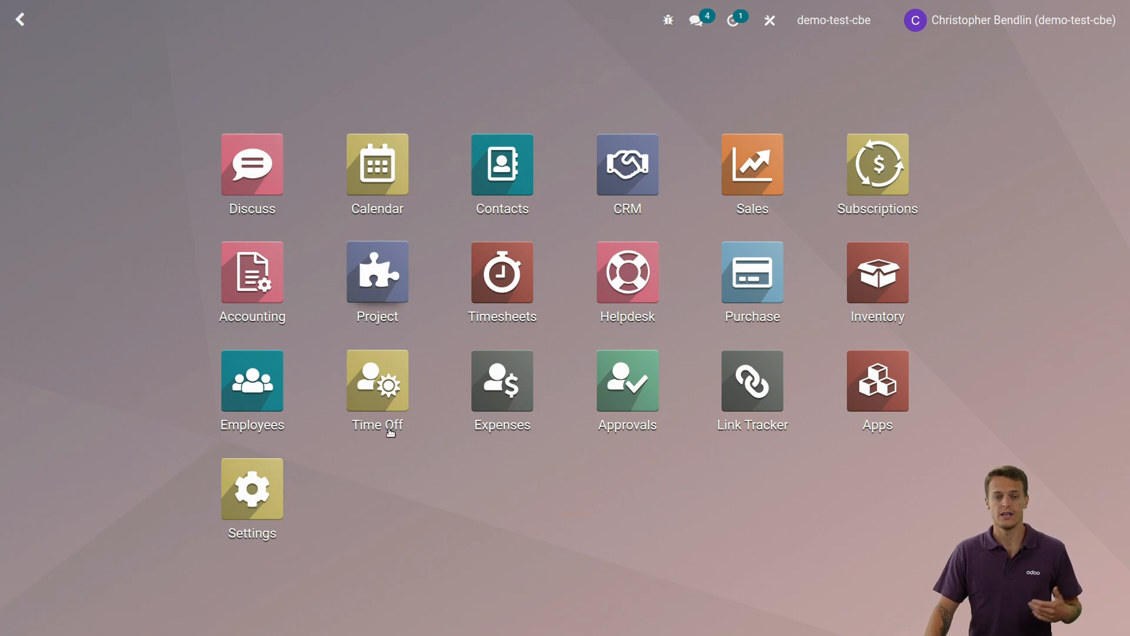
Step: Check the Developer Tools section in the general settings, then return to the app overview
click(297, 514)
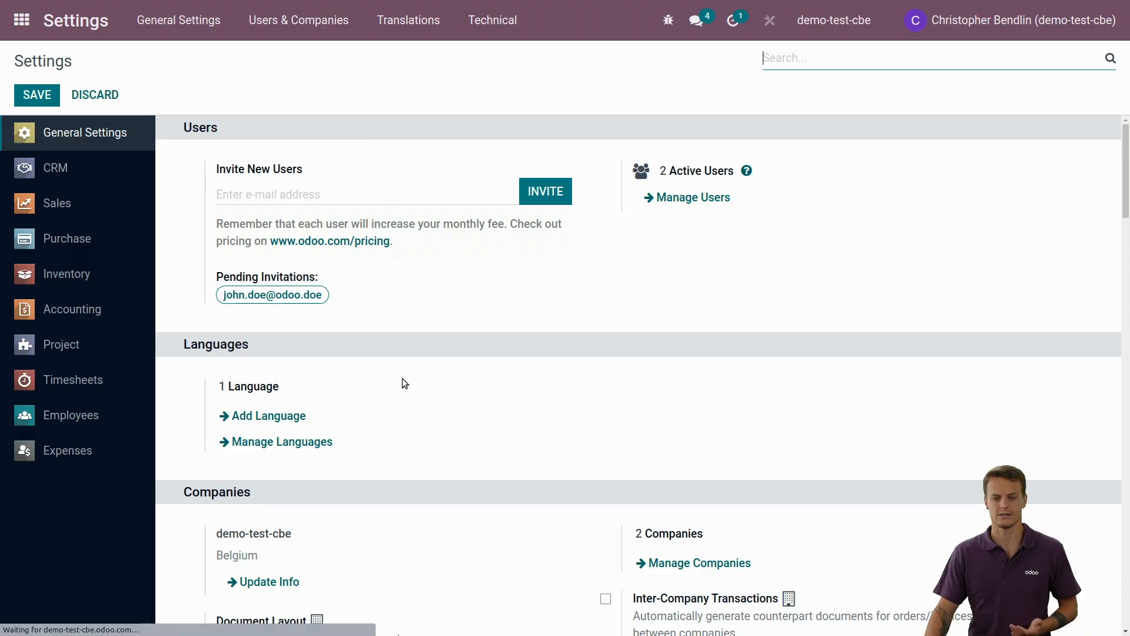
scroll(401, 381, down, 20)
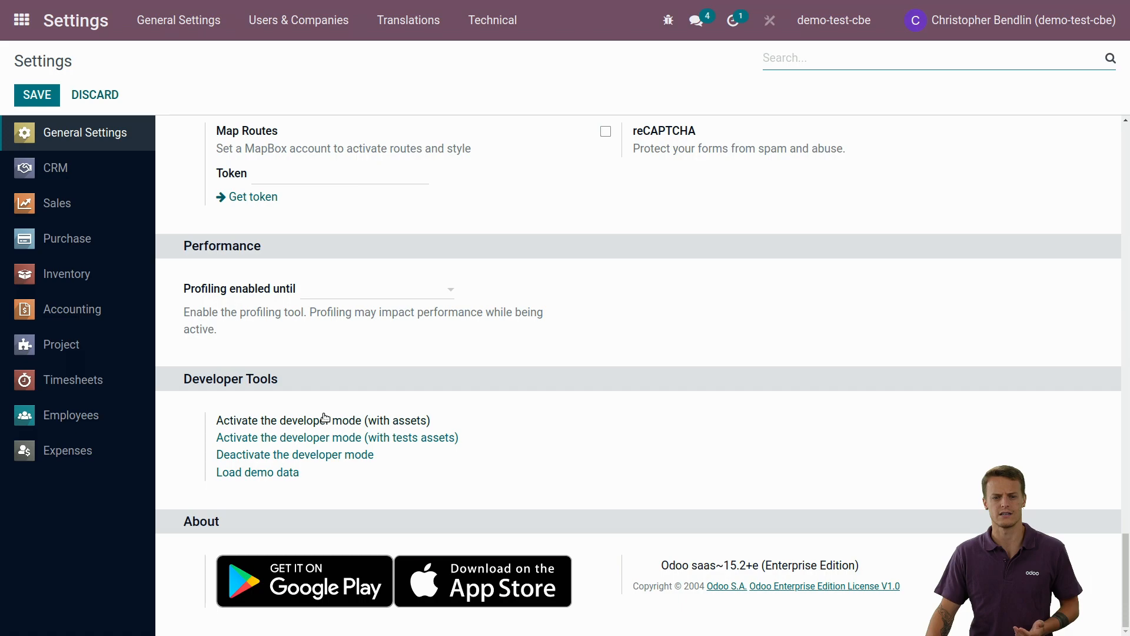
click(21, 20)
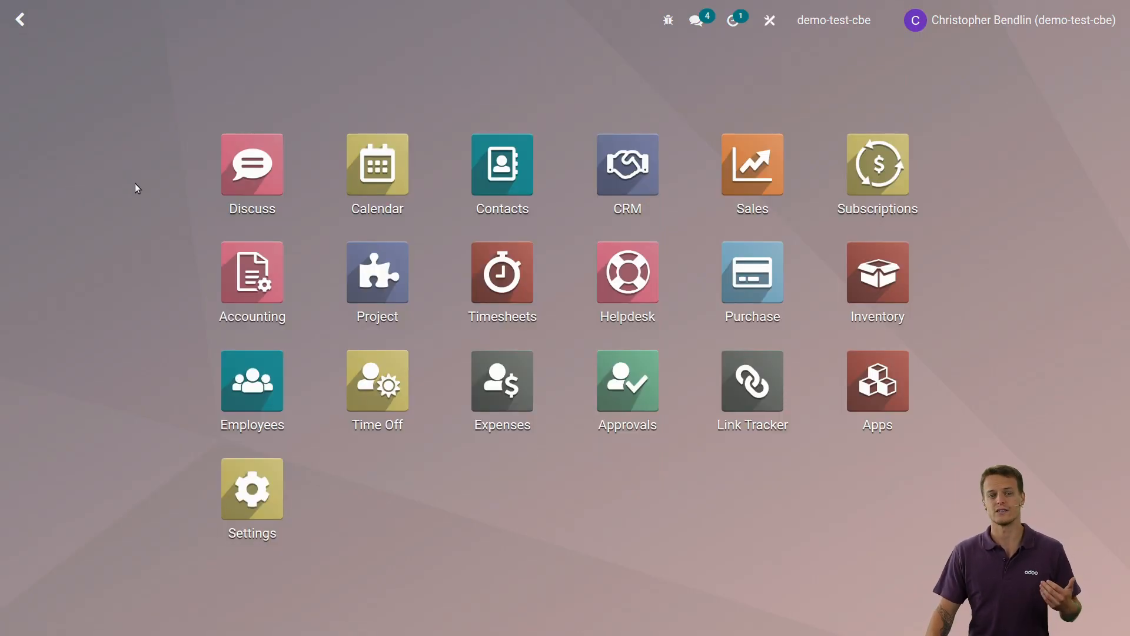
Step: Open the Quotation / Order report of the Sales app in Studio for editing
click(751, 177)
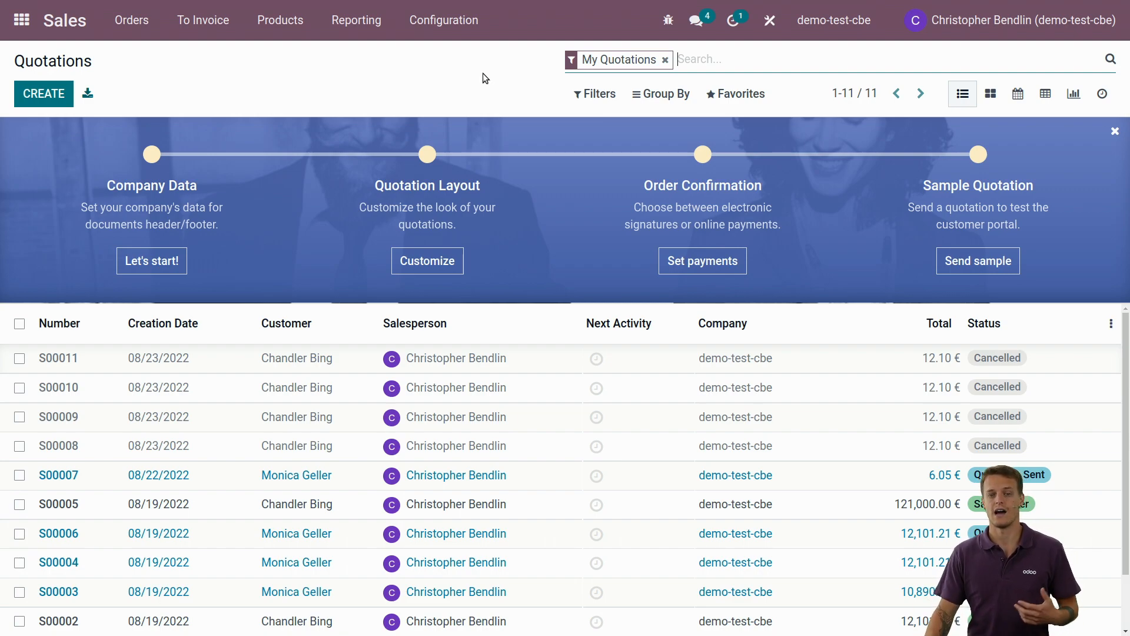
click(771, 33)
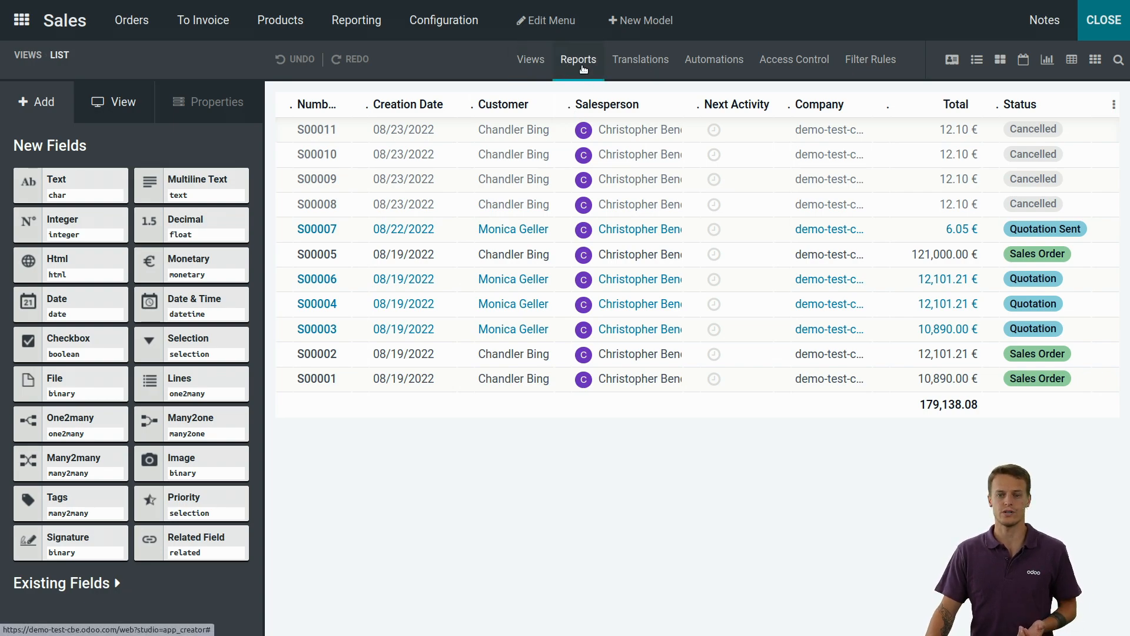
click(583, 70)
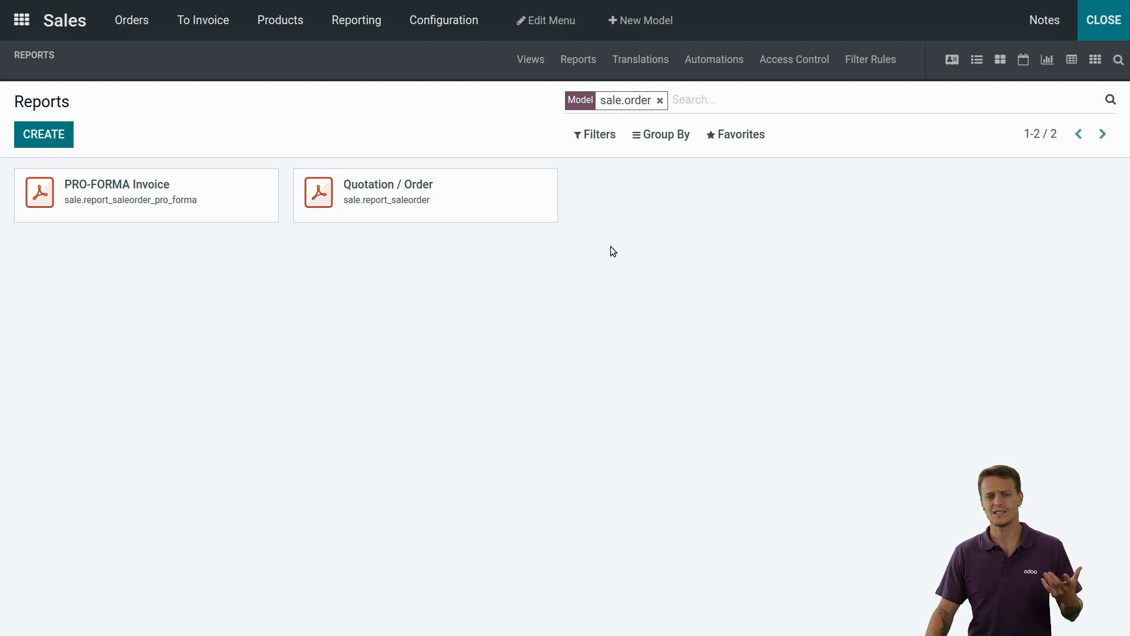
click(446, 200)
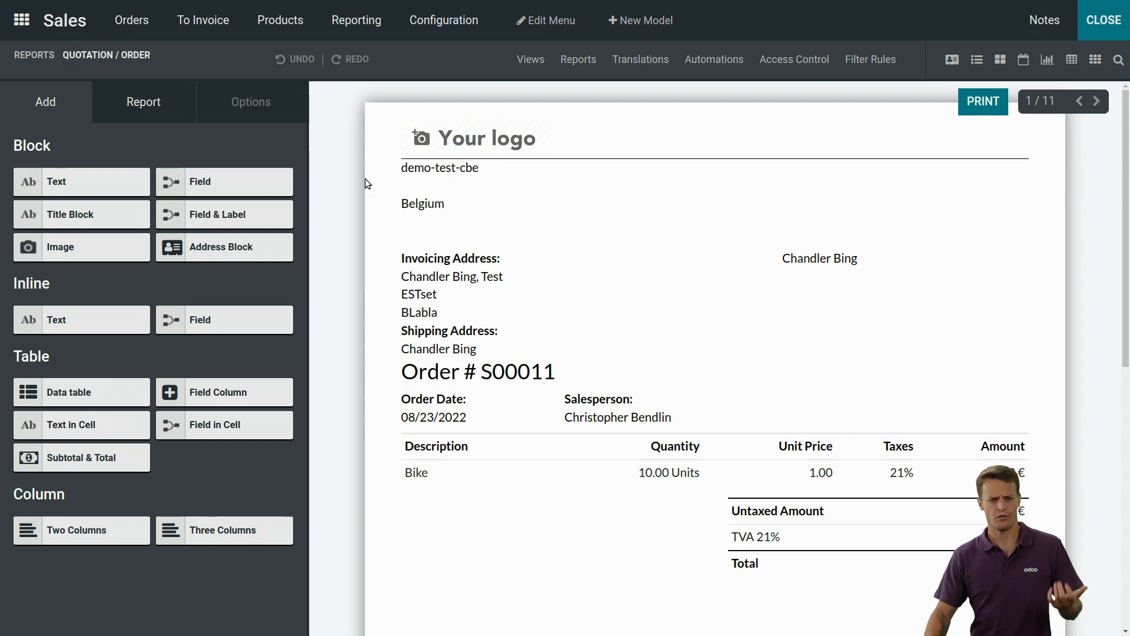
Step: Inspect the report's XML source for the report_saleorder_document template, then close the XML editor
click(147, 116)
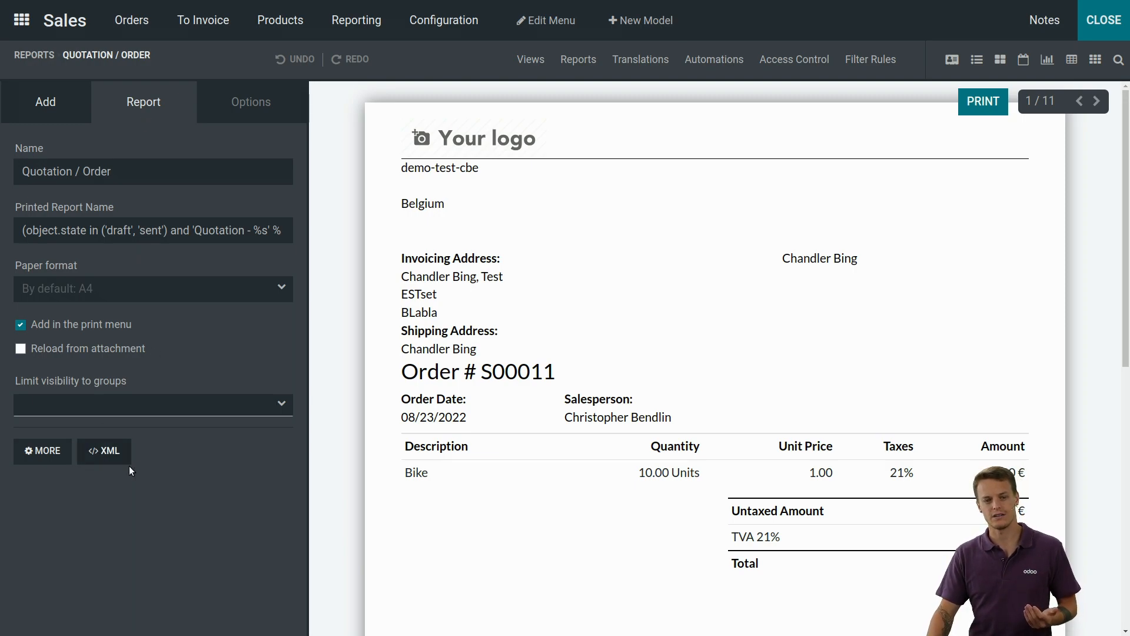
click(120, 452)
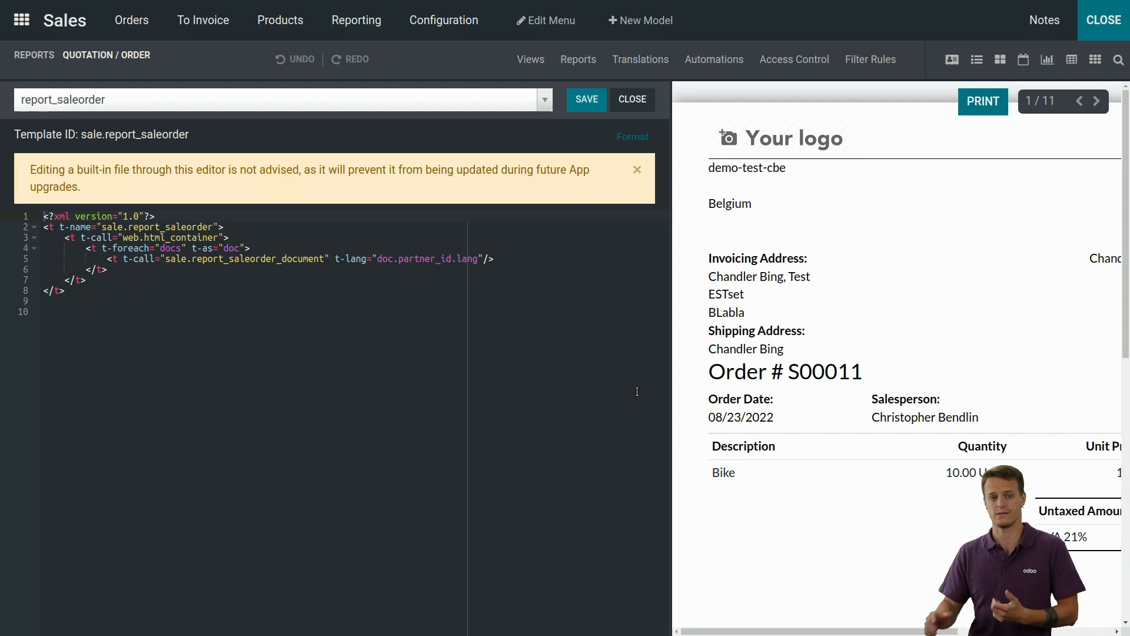
click(175, 101)
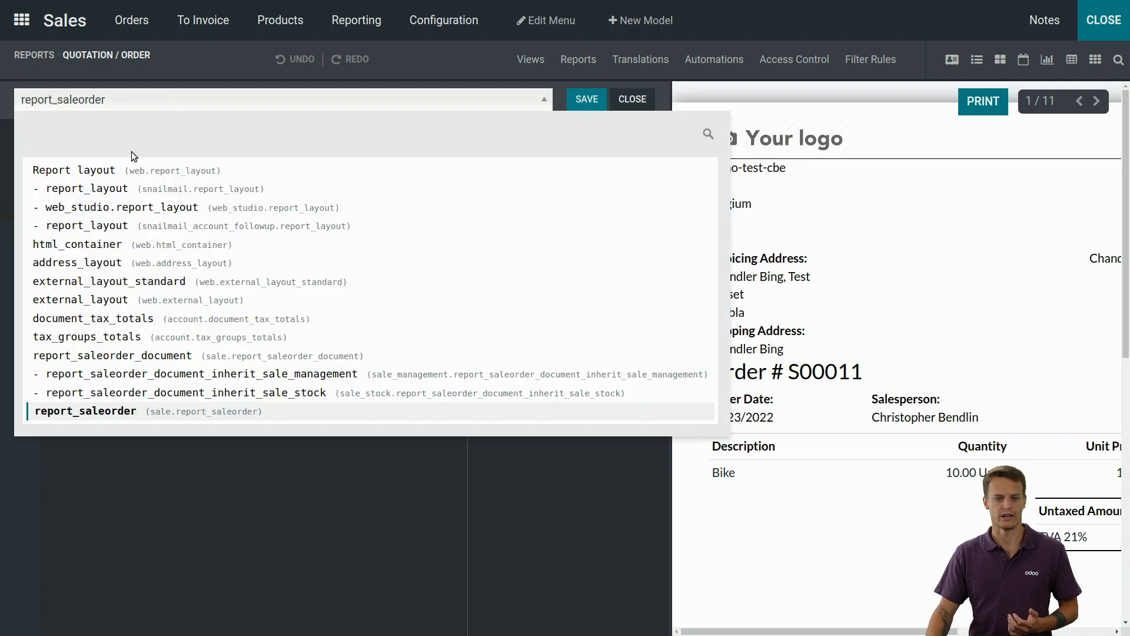
click(211, 354)
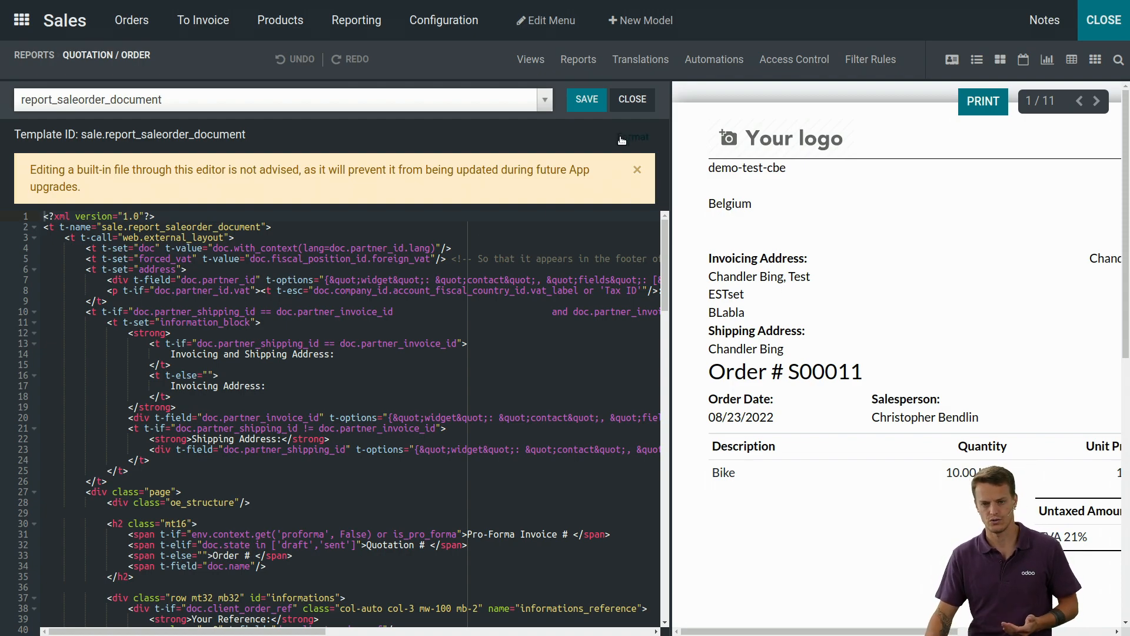
click(632, 99)
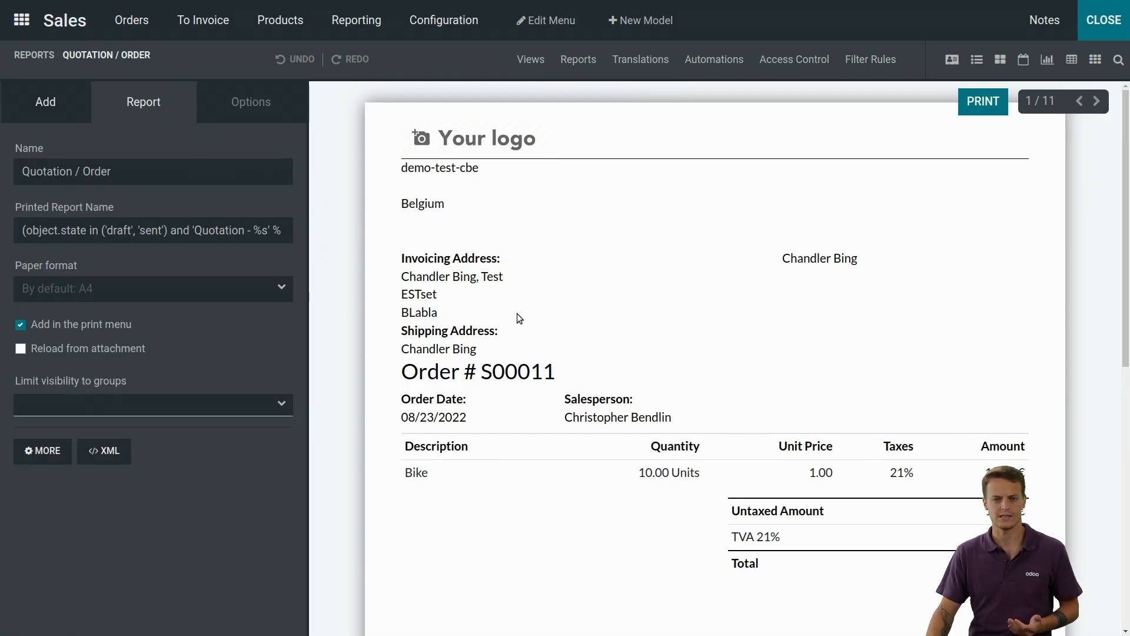
Step: Add a block-level Text element to the report, below the totals
click(32, 99)
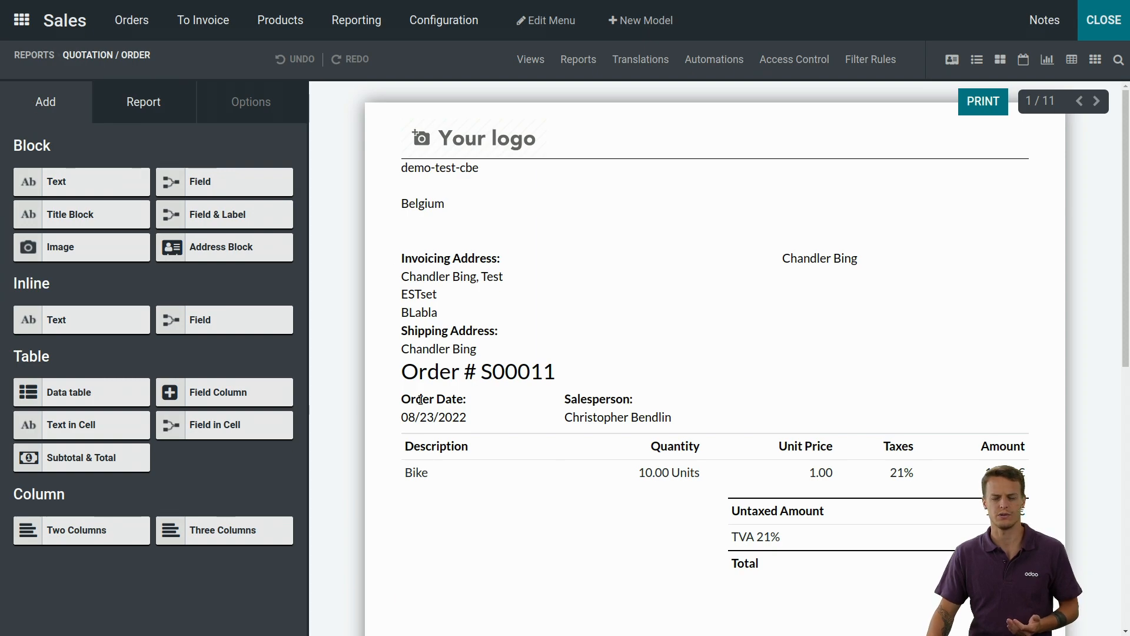
drag(87, 186, 601, 595)
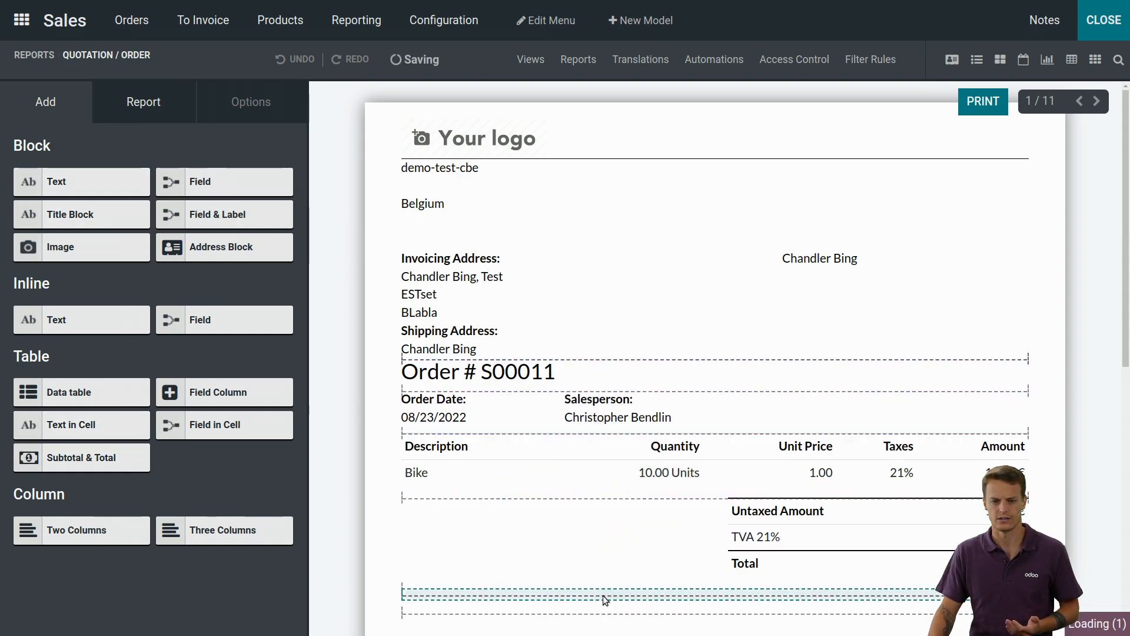
Step: Reopen the report's XML source and examine the report_saleorder and report_saleorder_document_inherit_sale_stock templates
click(139, 118)
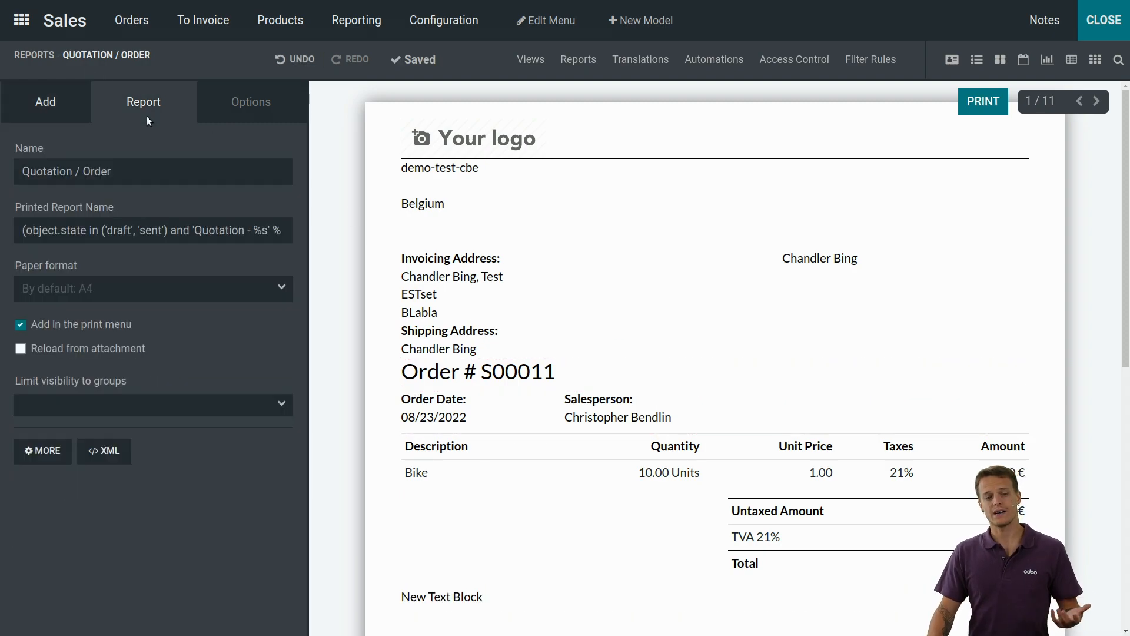
click(94, 451)
click(265, 101)
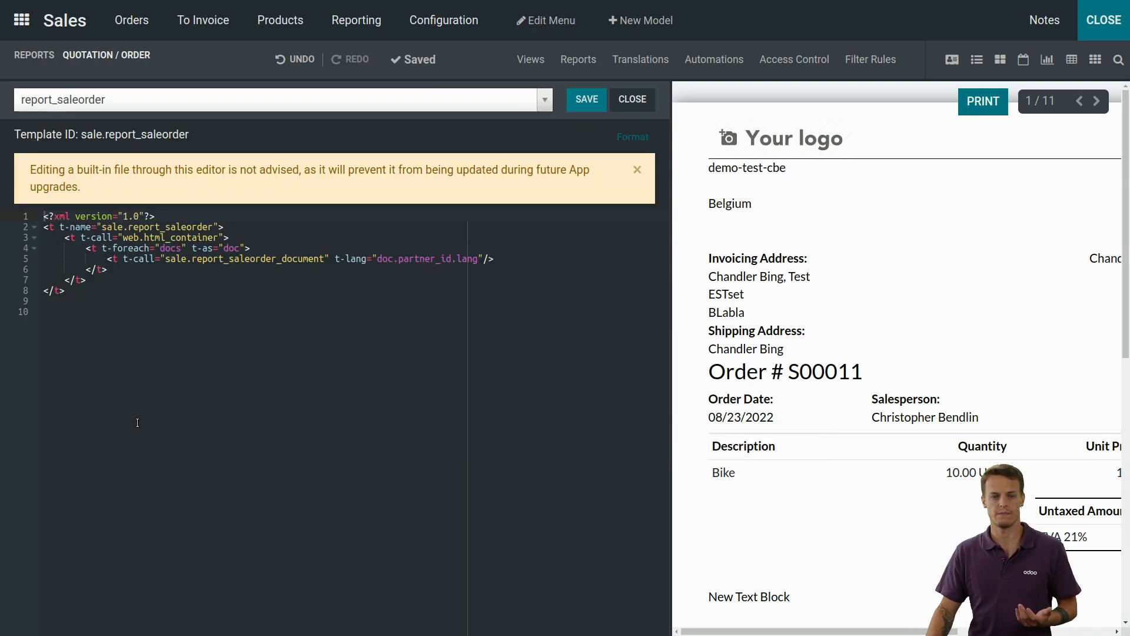
click(135, 428)
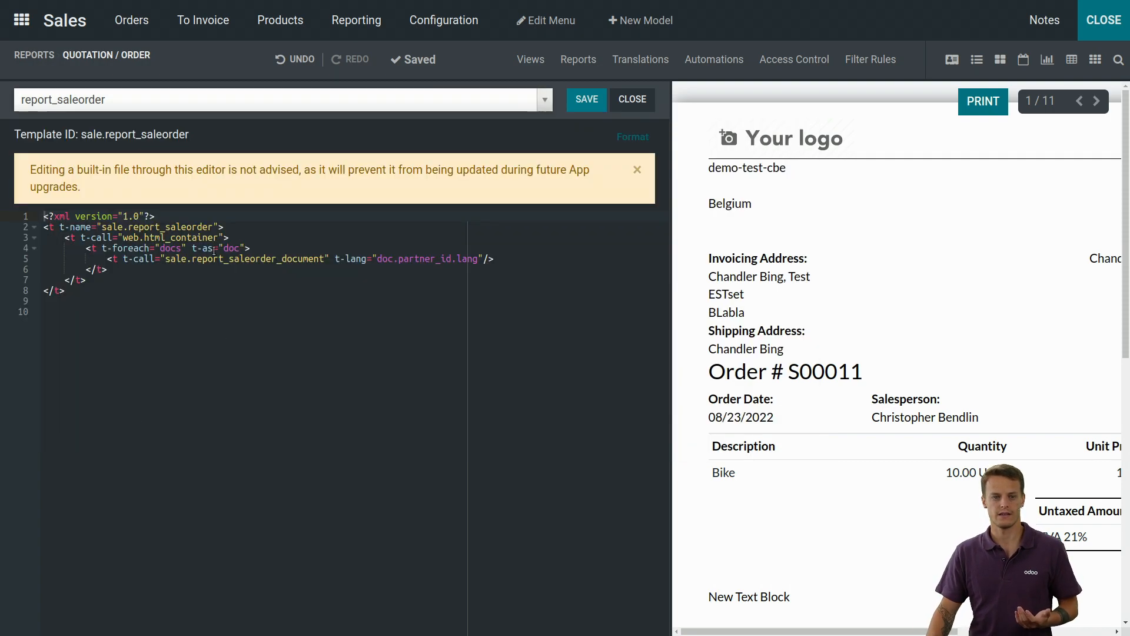
click(135, 100)
click(160, 393)
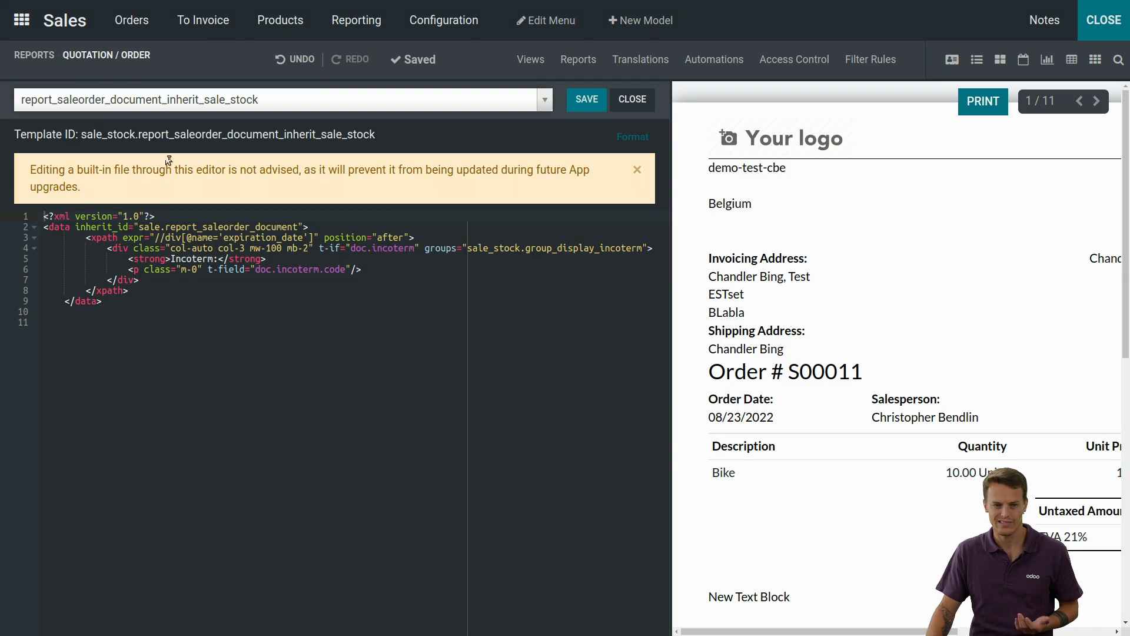
Step: Examine the XML of the "Odoo Studio: report_saleorder_document customization" template, then close the XML editor
click(273, 99)
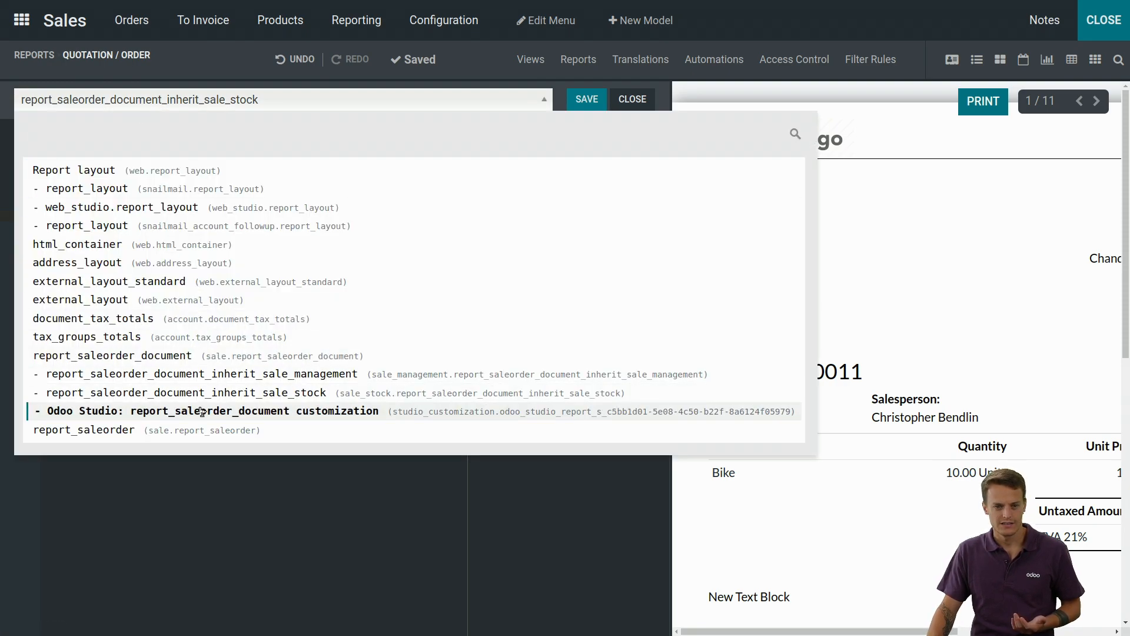
click(219, 408)
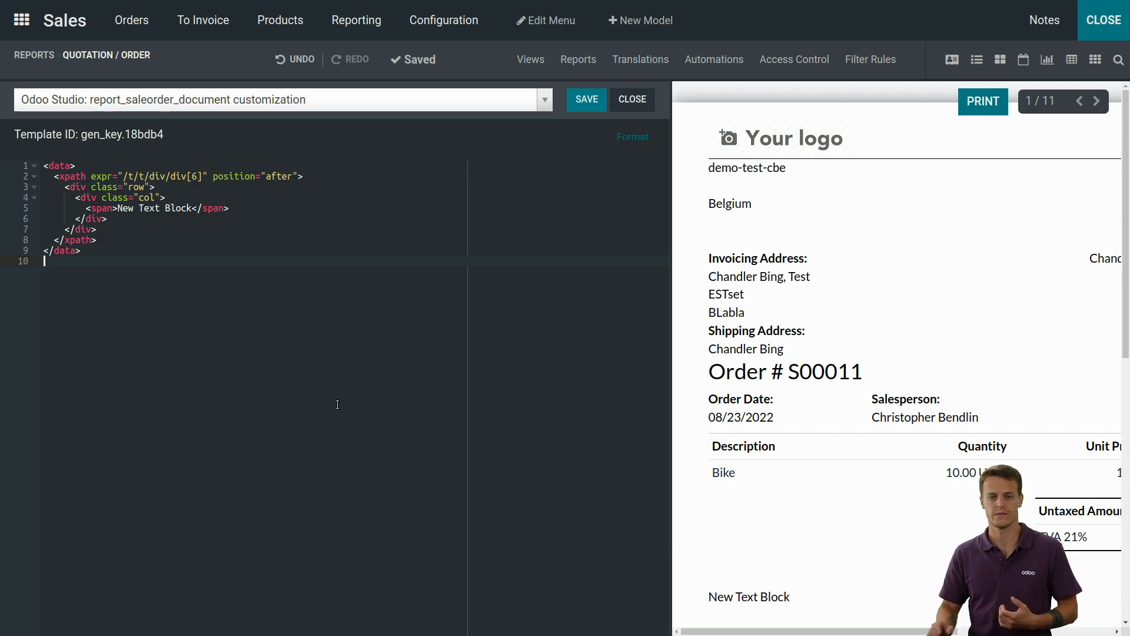
click(632, 99)
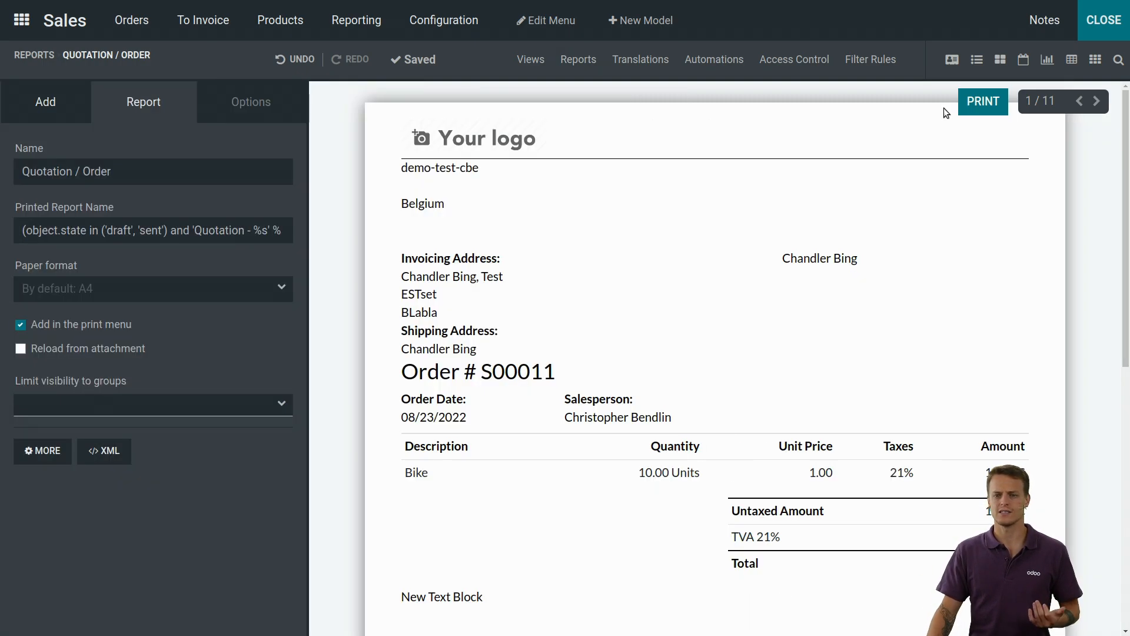
Step: Exit Studio and open the technical User Interface Views list by searching for "views"
click(1101, 22)
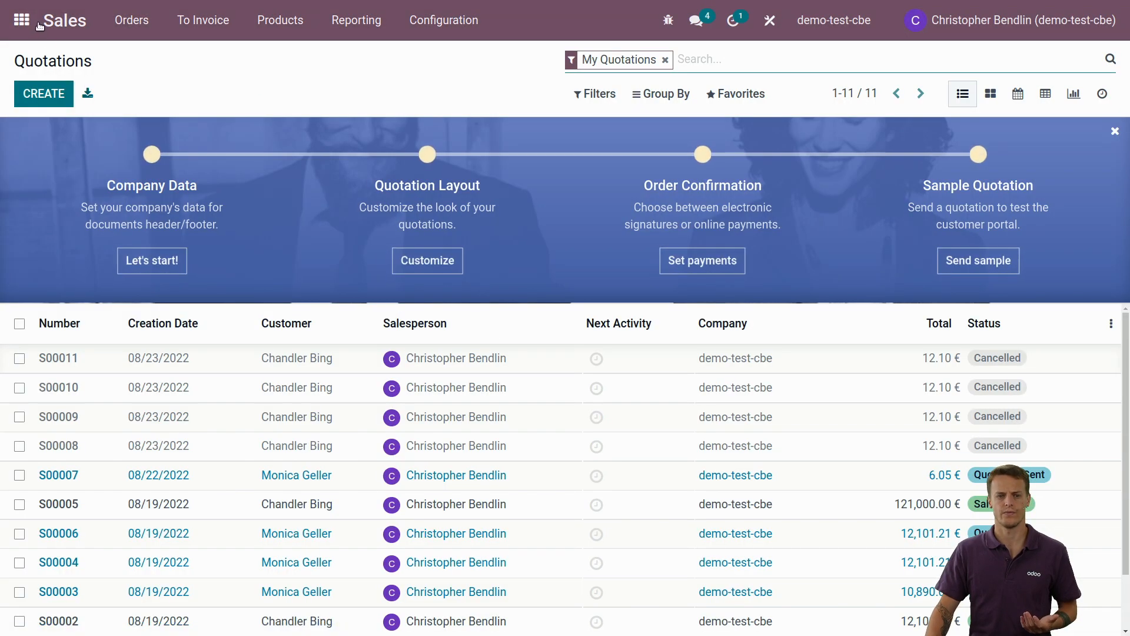
click(37, 22)
text(vie)
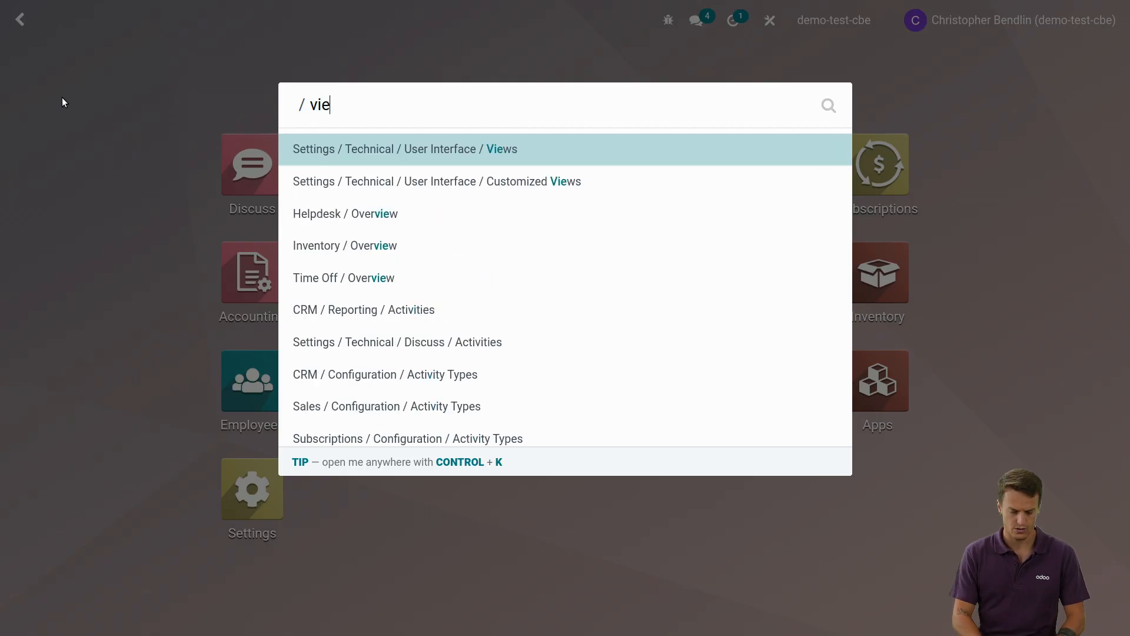
text(ws)
key(Return)
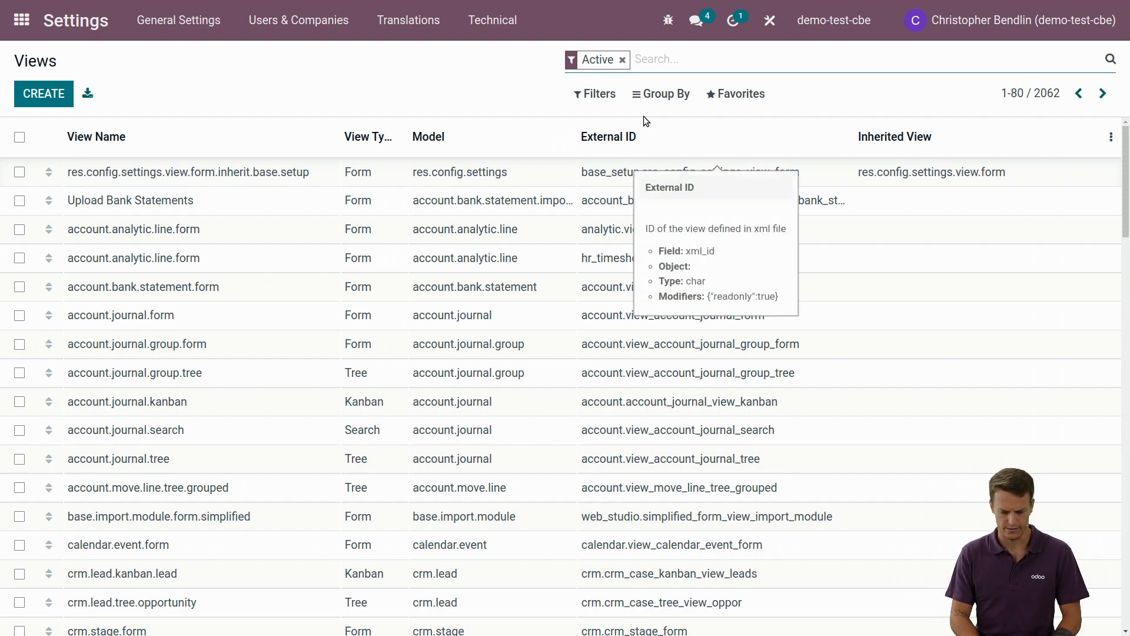
Step: Search the views for report_saleorder, open report_saleorder_document and look through its architecture
text(report_sal)
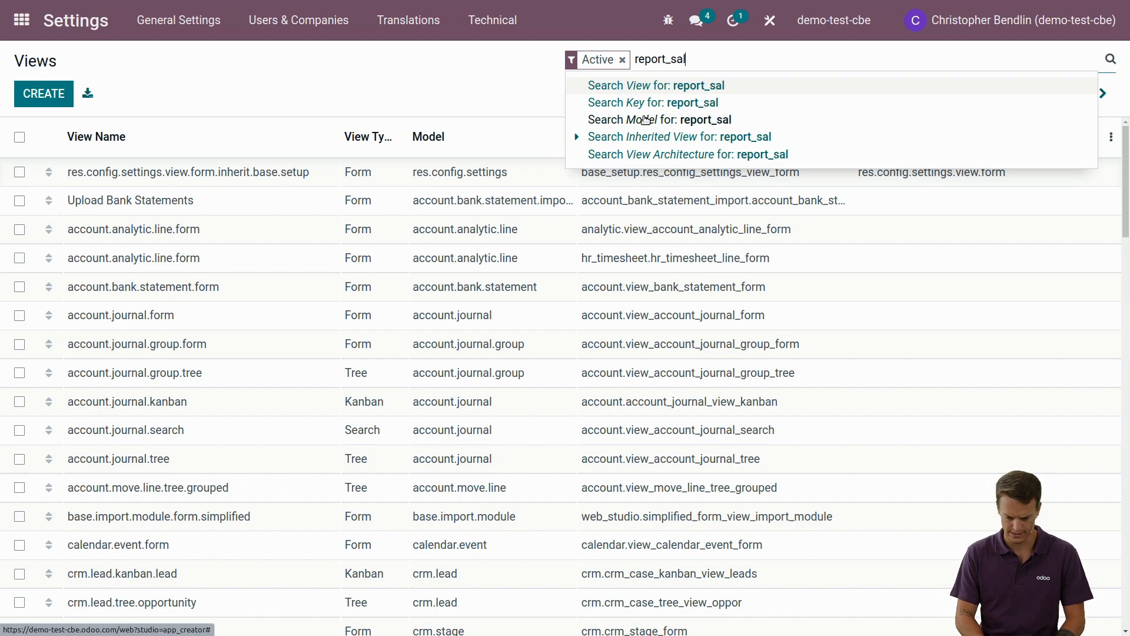
text(eorder)
key(Return)
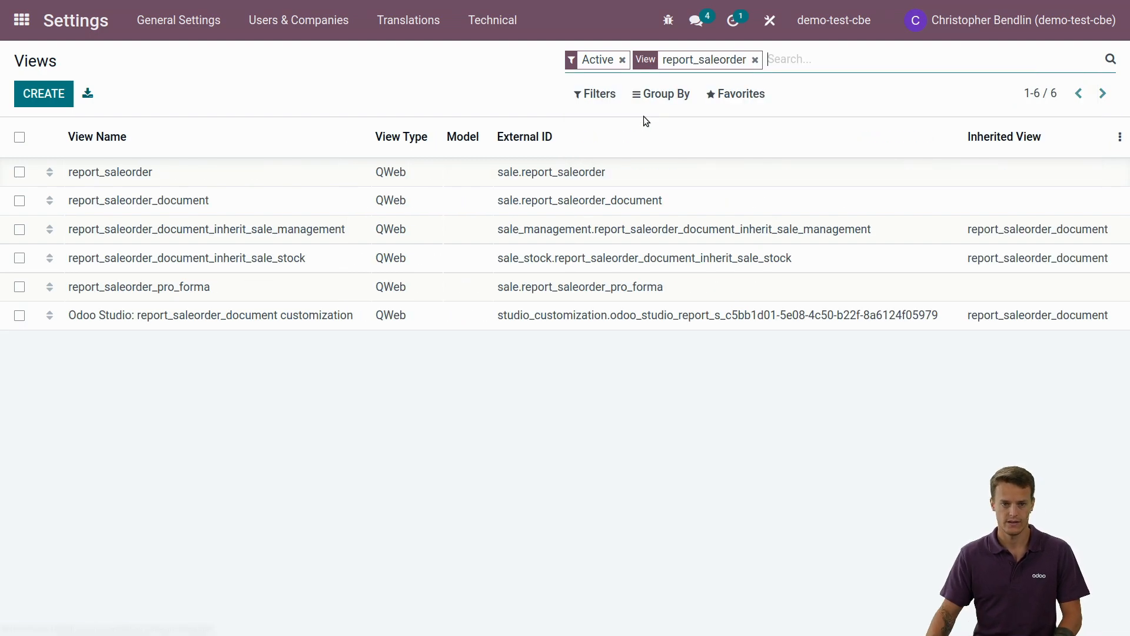
click(225, 201)
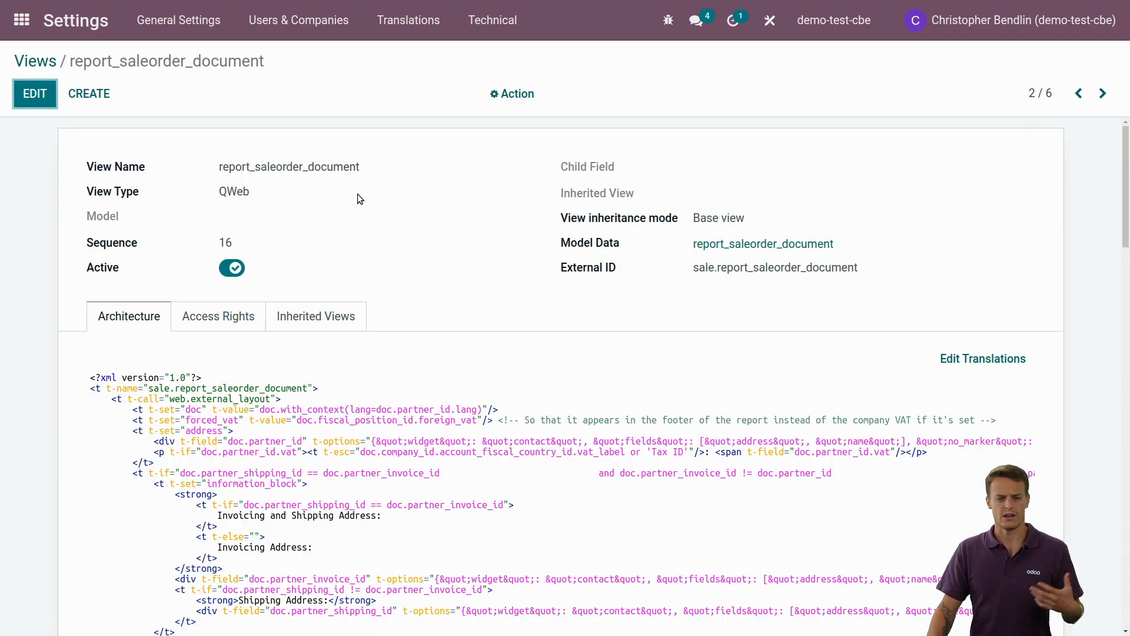
scroll(358, 199, down, 4)
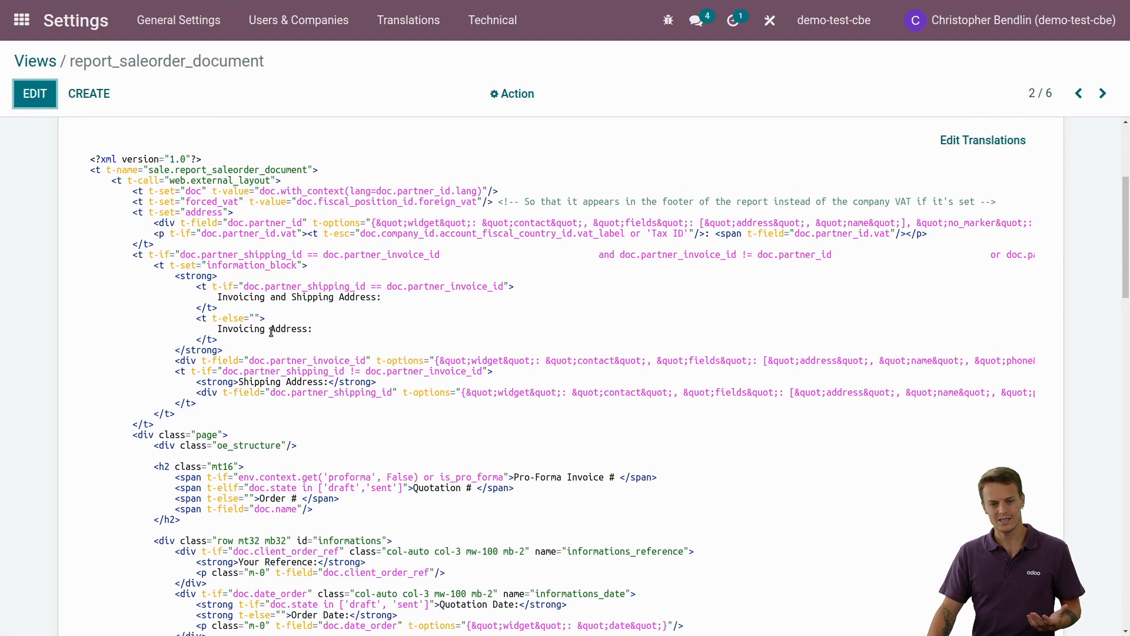
scroll(356, 349, up, 4)
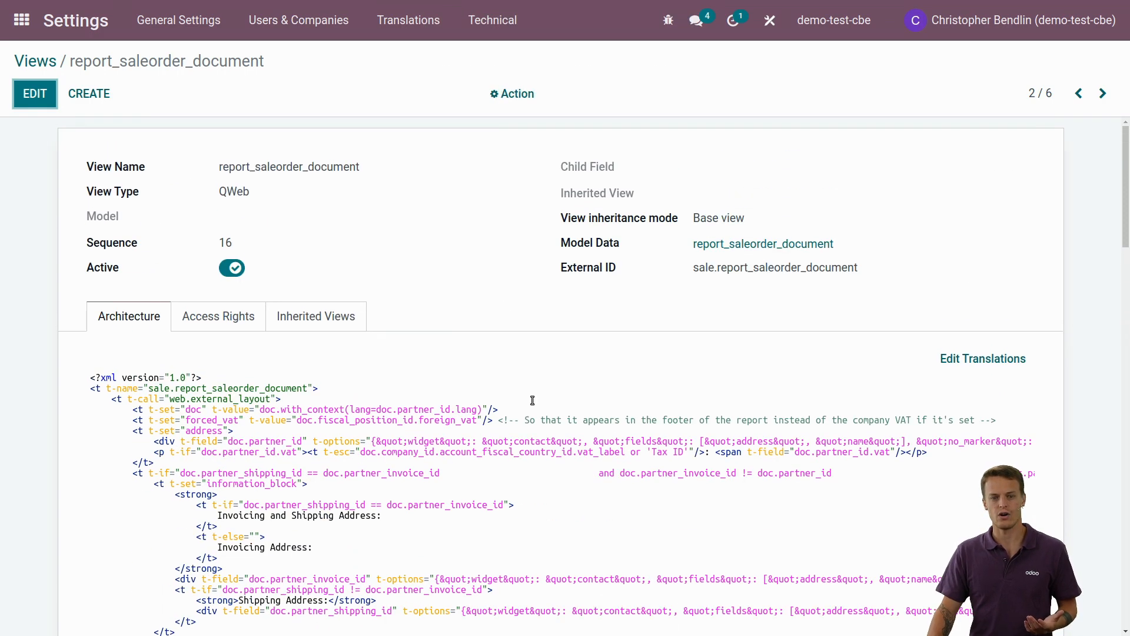
Step: Open the Odoo Studio customization among the inherited views, examine its architecture code, then discard the dialog
click(338, 319)
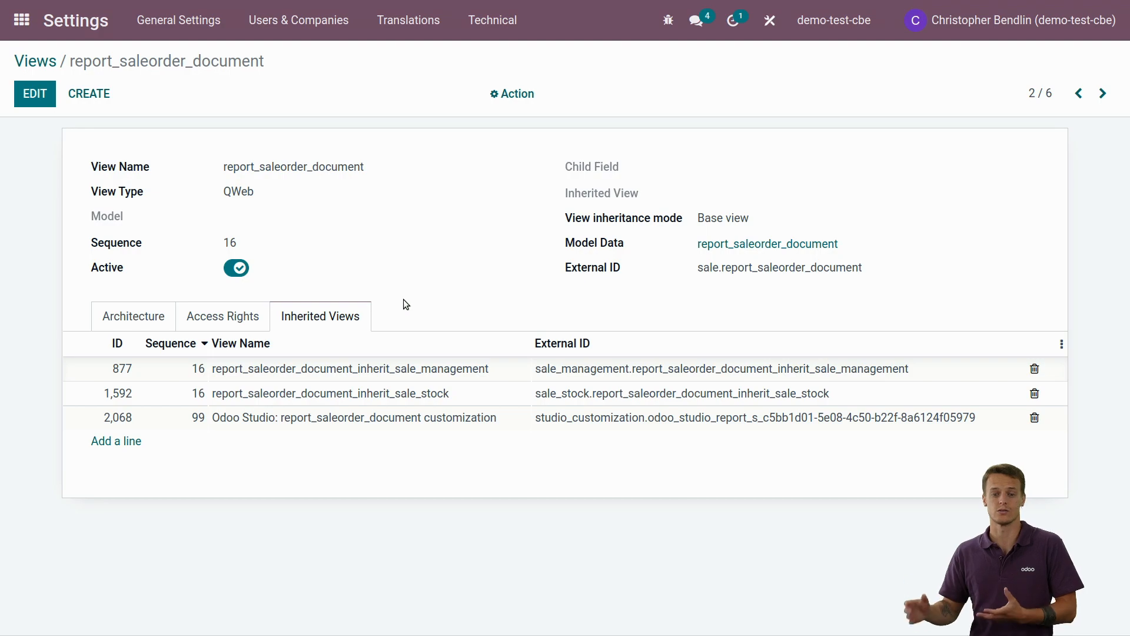
click(366, 417)
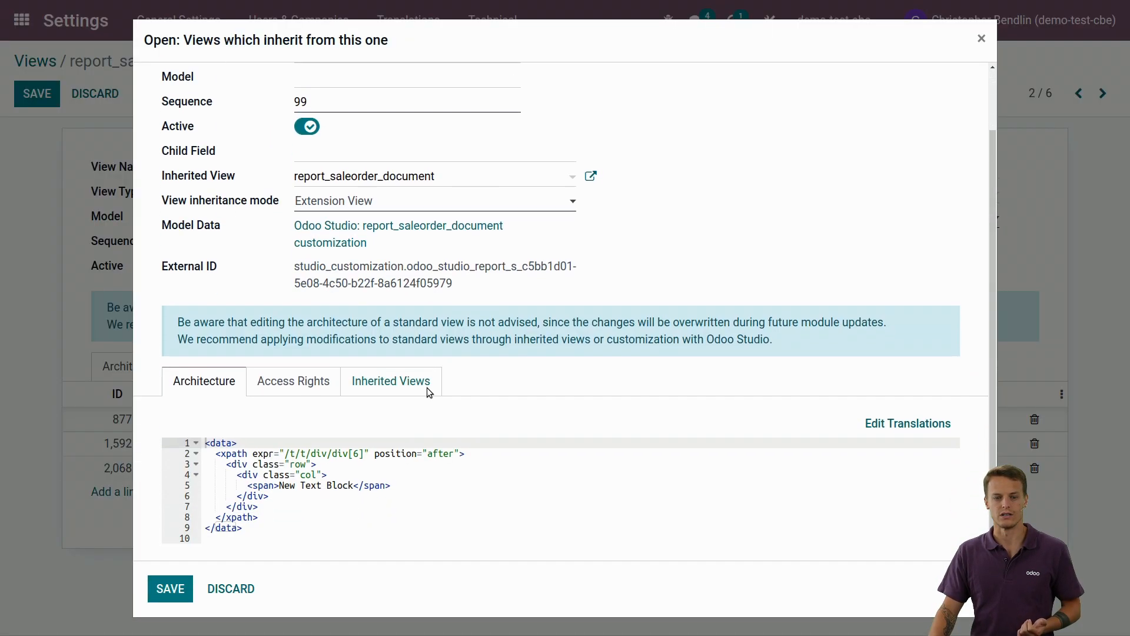
scroll(429, 392, down, 1)
drag(310, 505, 206, 419)
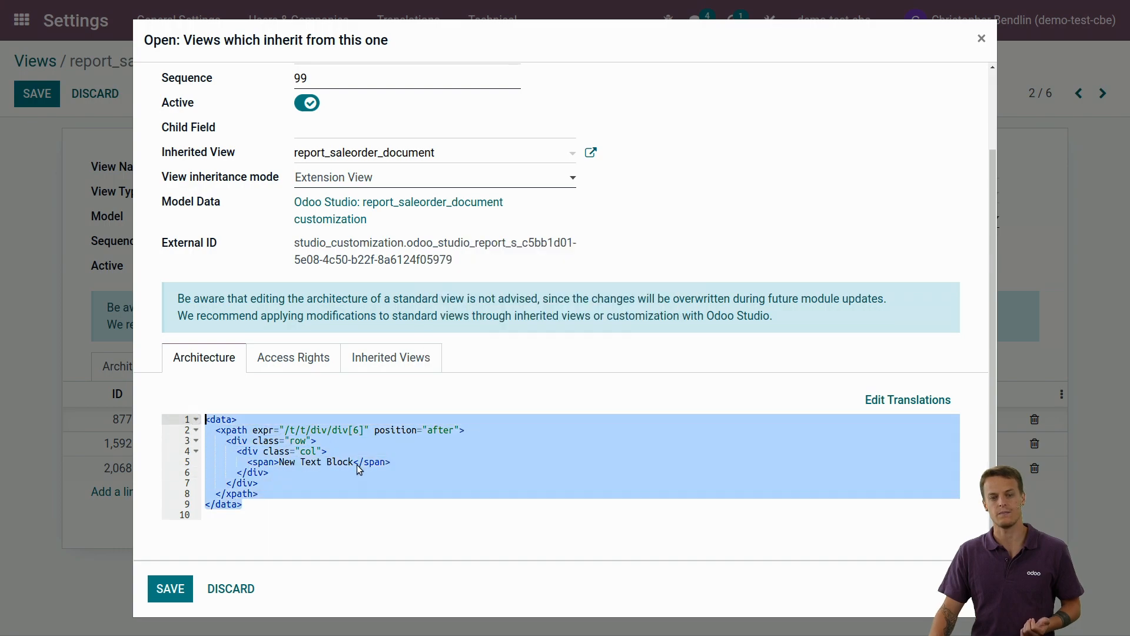
click(358, 465)
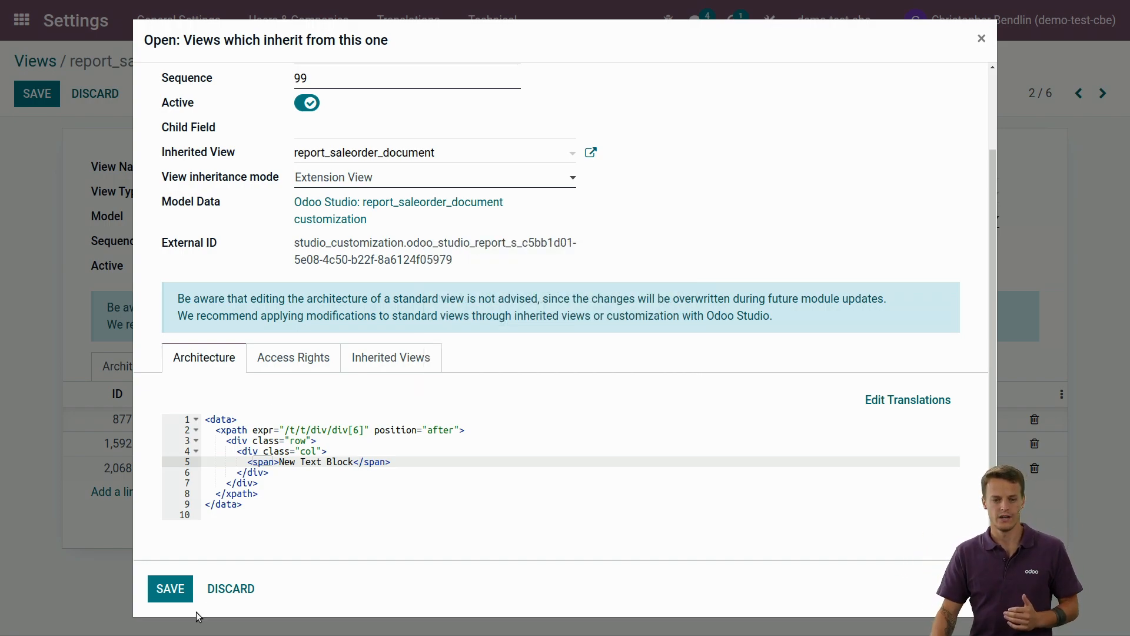
click(253, 588)
Step: Trace the /t/t/div path in the architecture of report_saleorder_document, highlighting the root t tag, the web.external_layout call and the page div
click(141, 368)
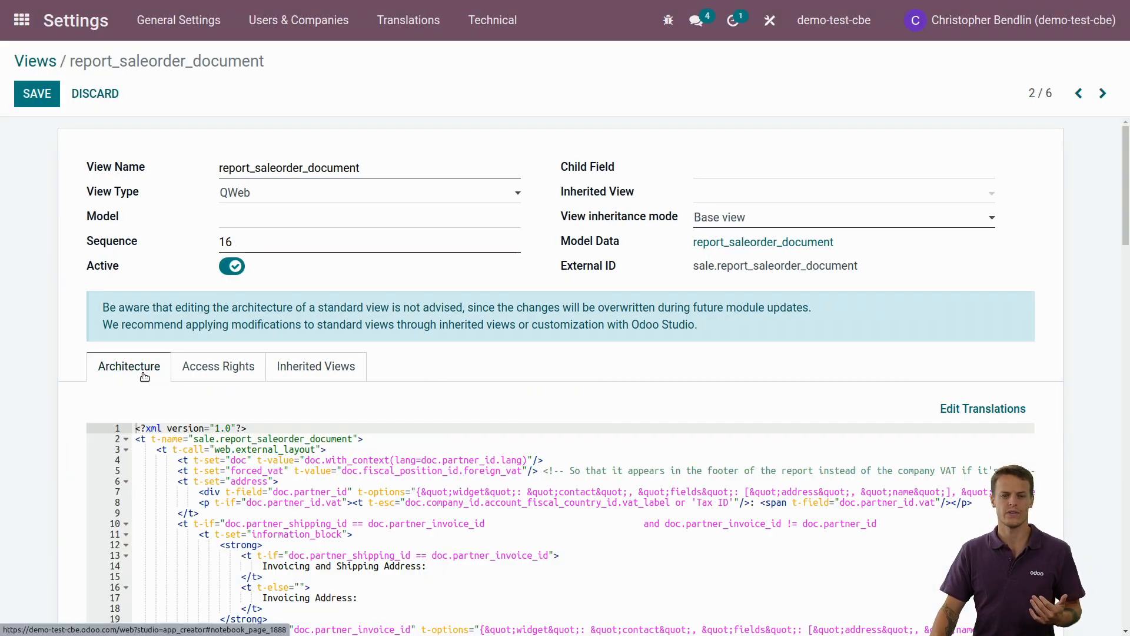
scroll(151, 382, down, 1)
scroll(151, 382, down, 2)
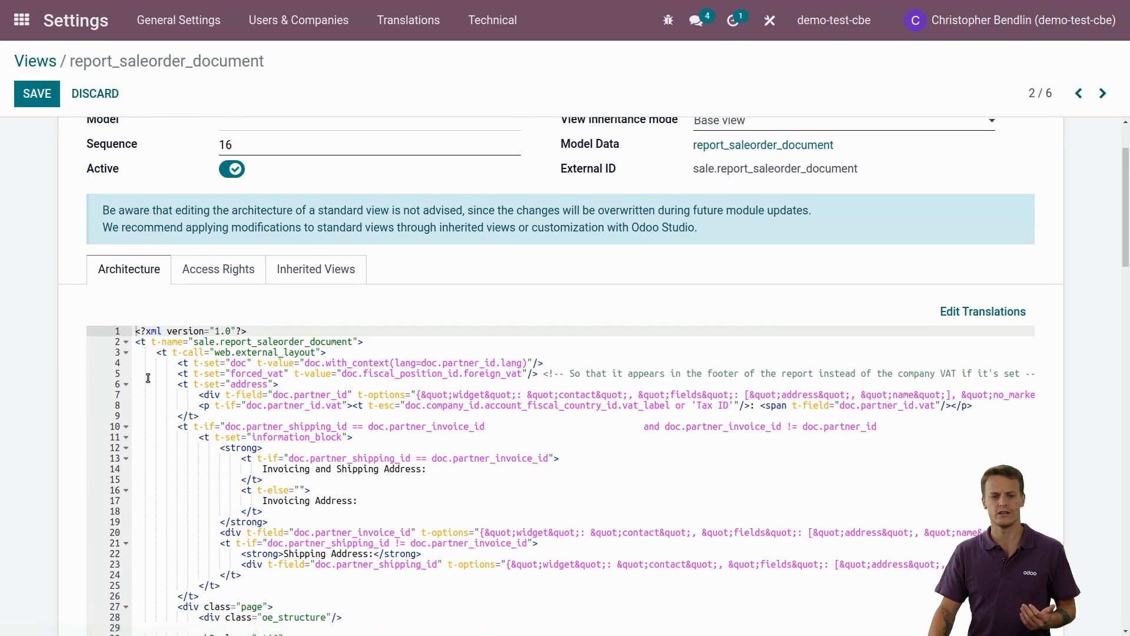
double_click(141, 283)
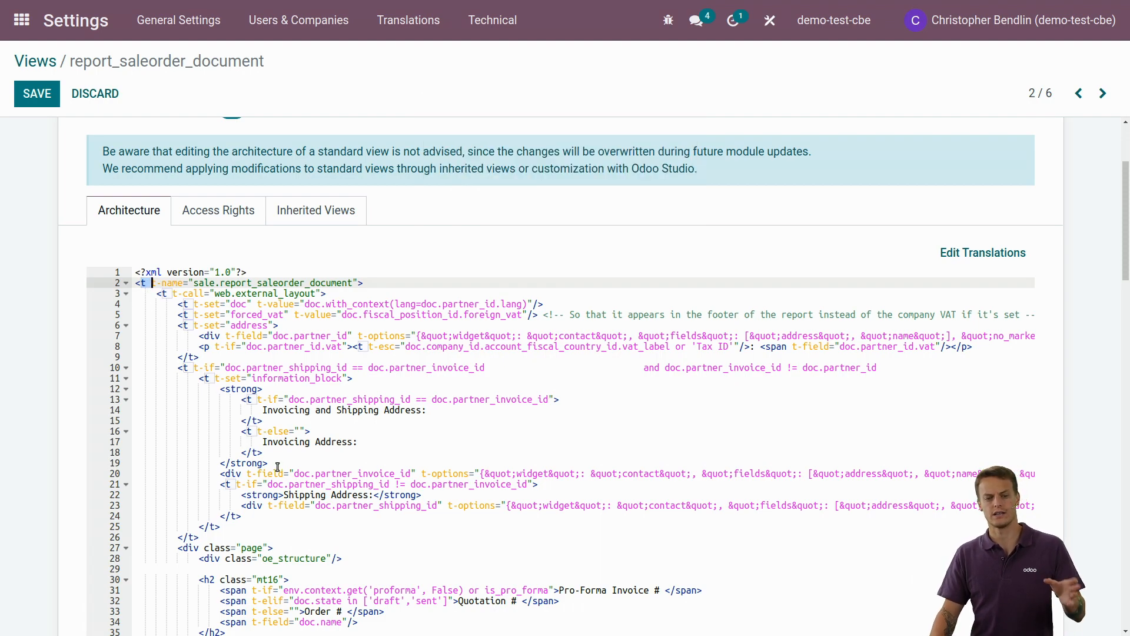
scroll(277, 468, down, 1)
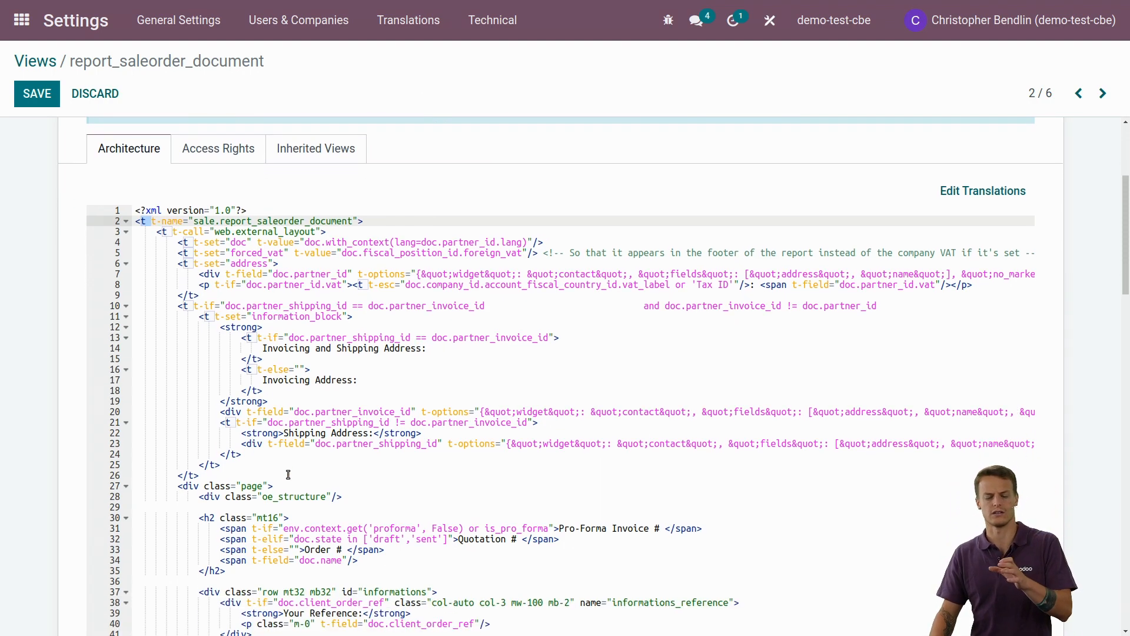
double_click(164, 231)
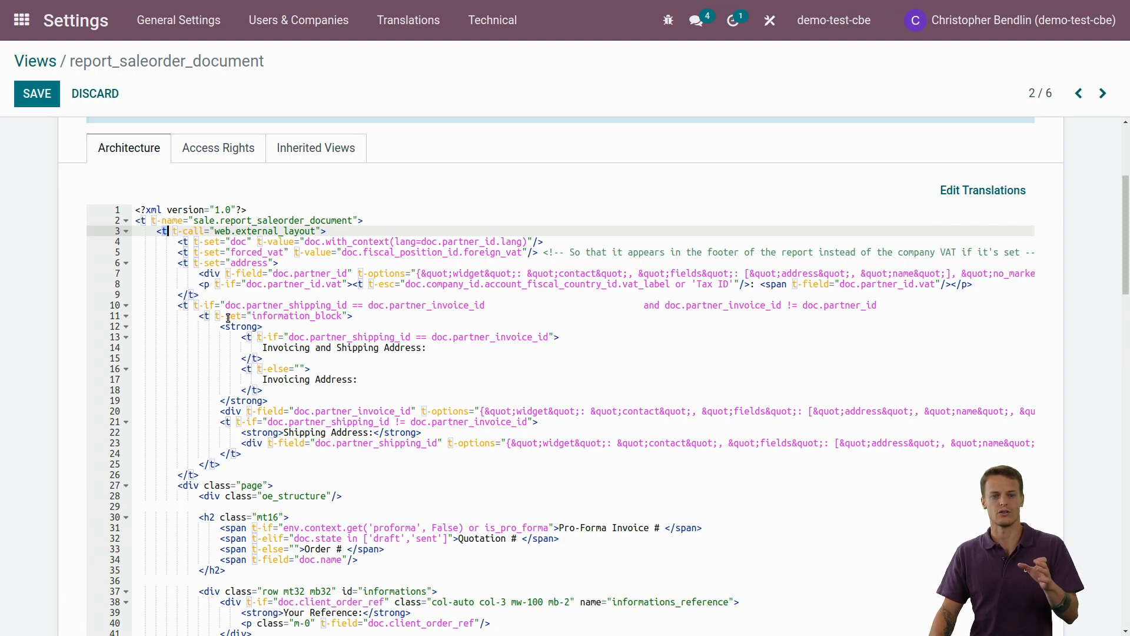
double_click(178, 487)
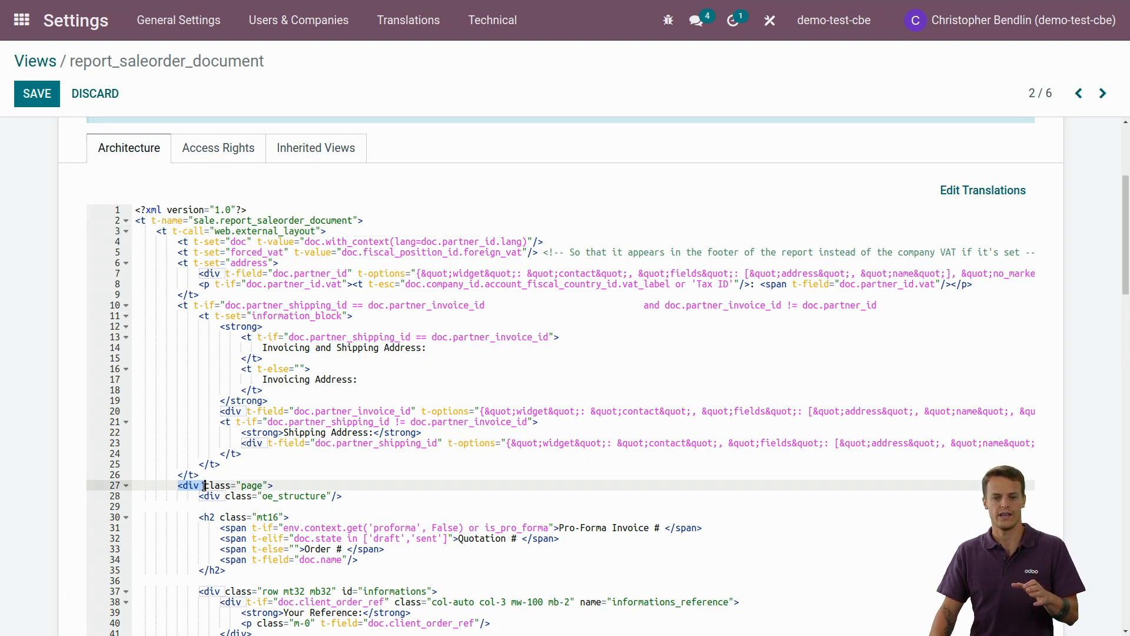
scroll(179, 486, down, 6)
scroll(261, 454, down, 5)
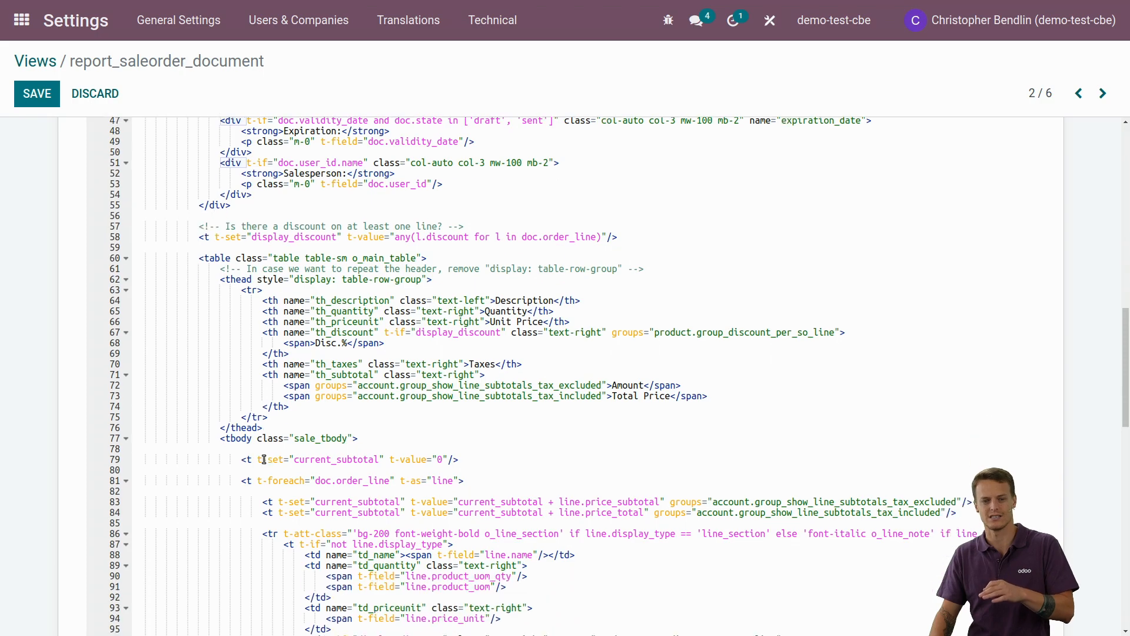
scroll(265, 447, up, 15)
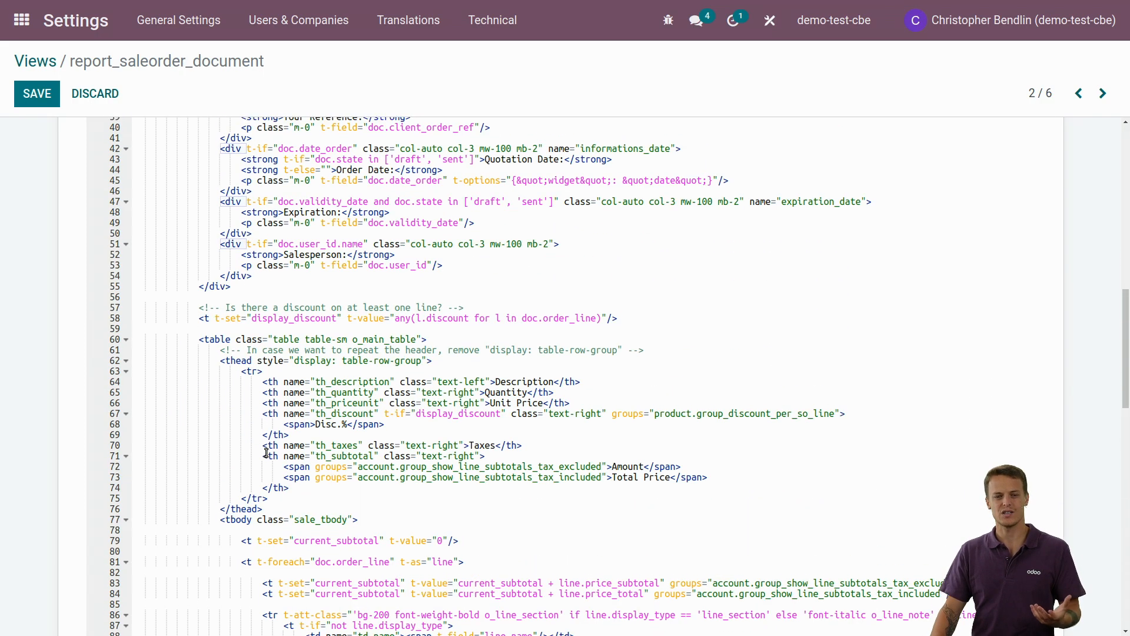
Step: Reopen the Odoo Studio customization to check its xpath expression, discard the dialog and return to the base view's architecture
click(337, 377)
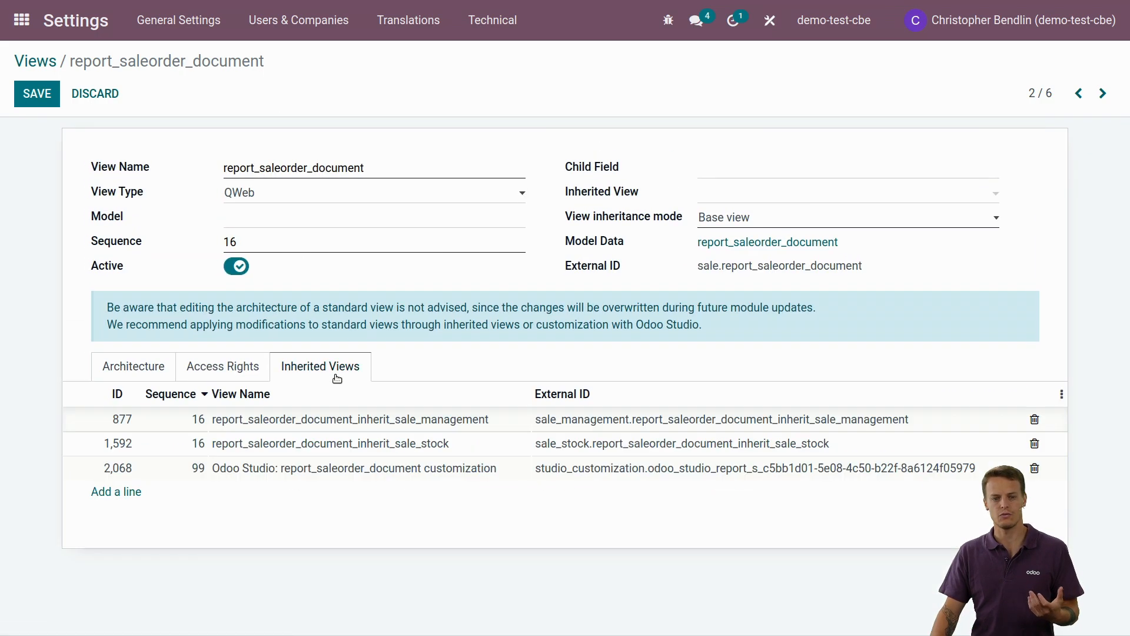
click(312, 468)
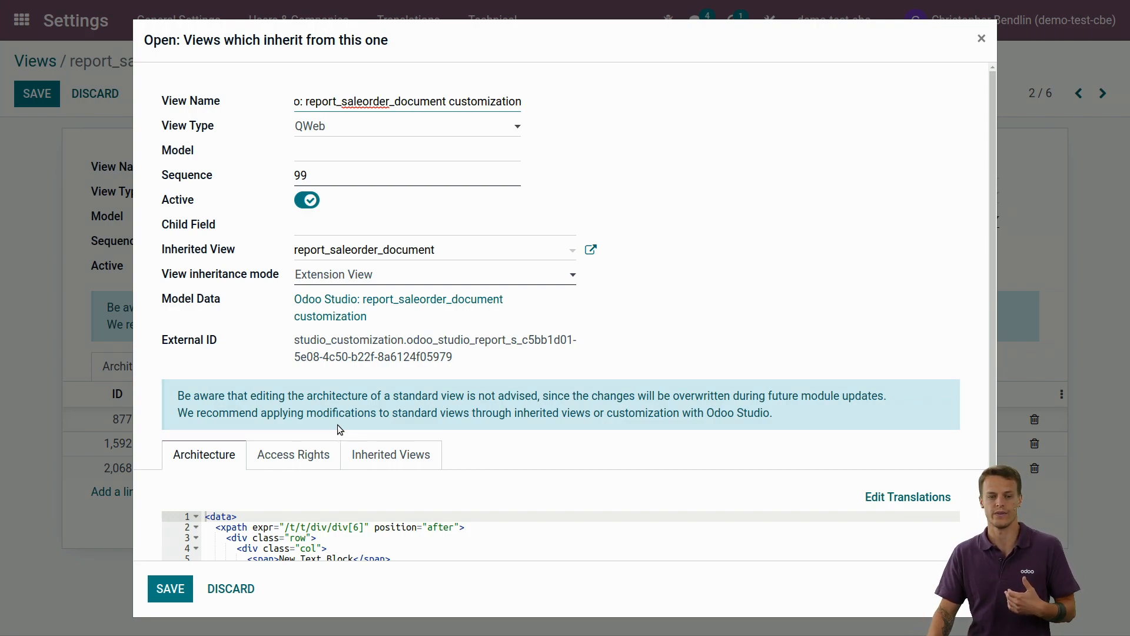
scroll(332, 457, down, 3)
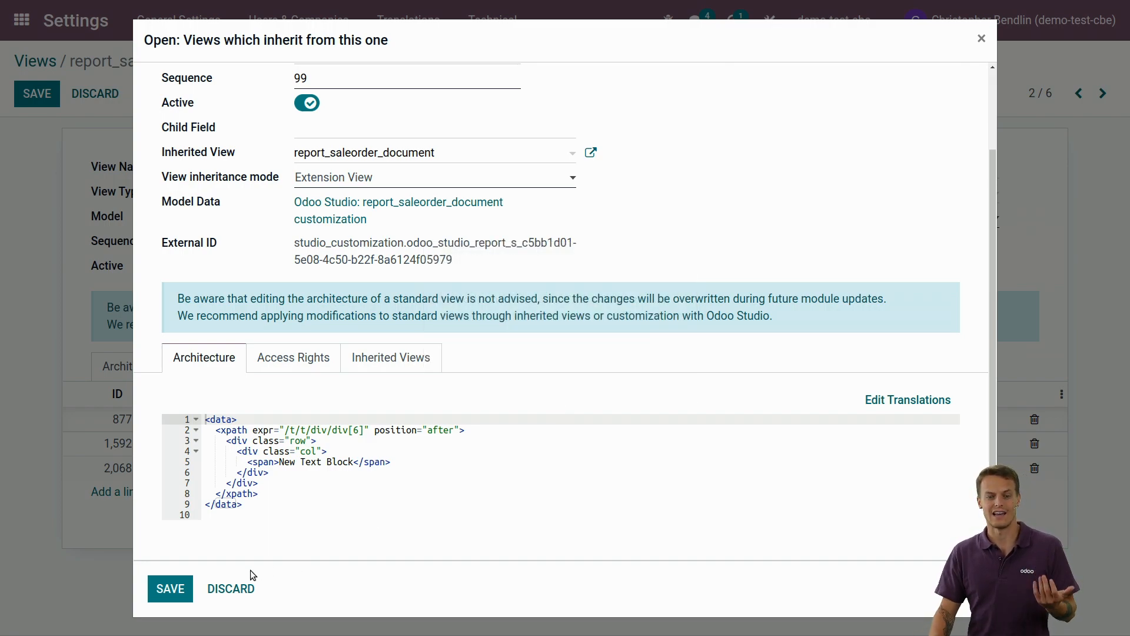
click(230, 589)
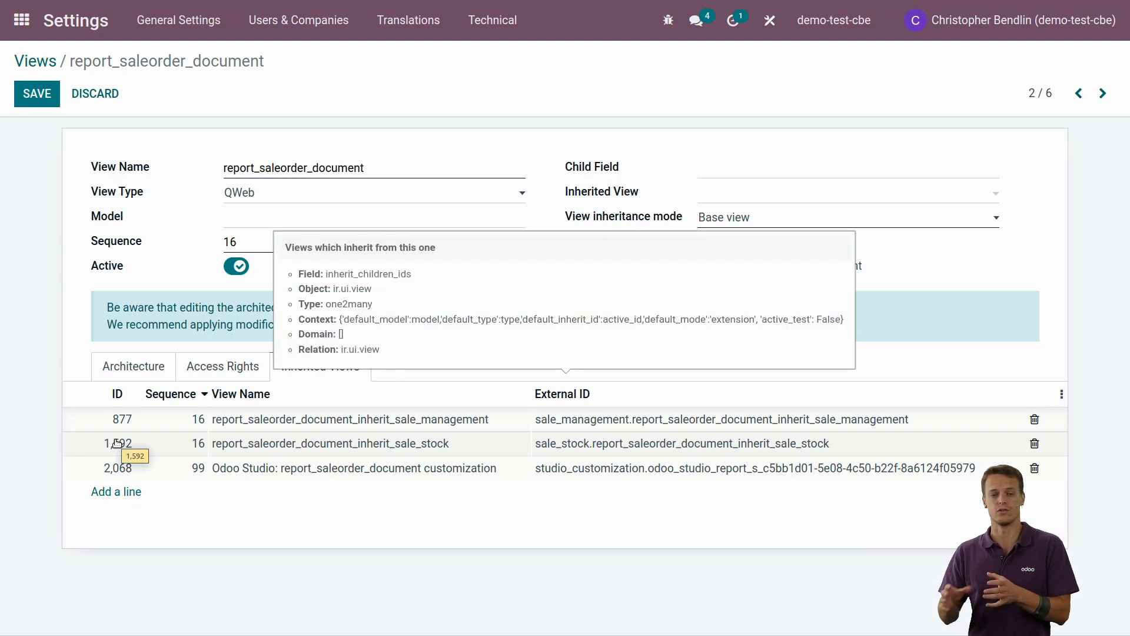
click(132, 380)
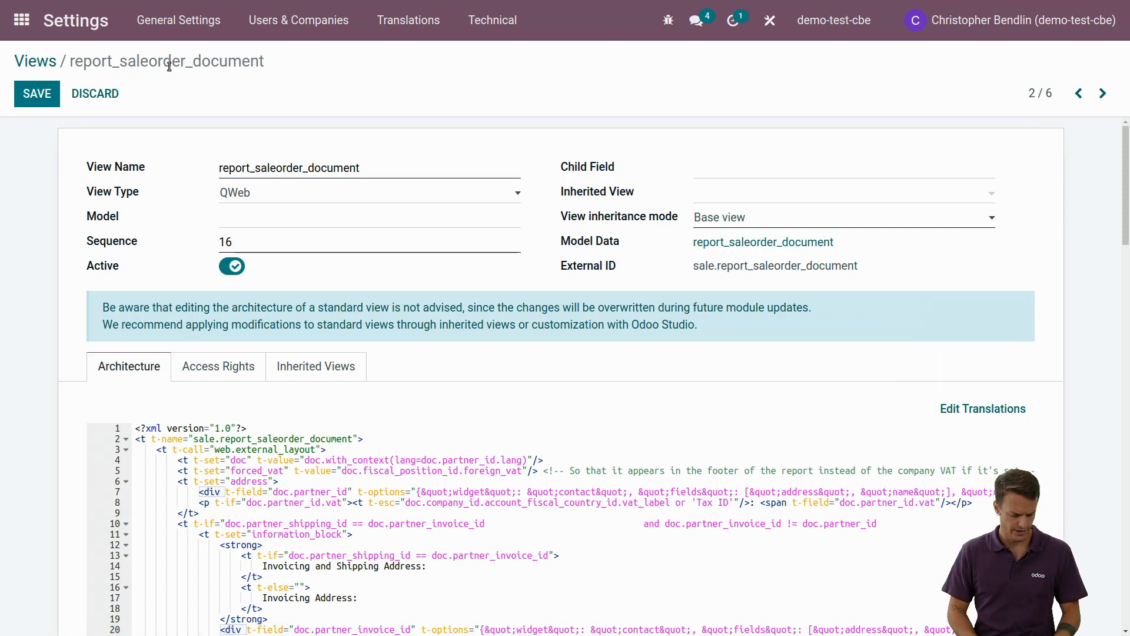
Step: Switch to the "[Smartclass] - QWEB" presentation in Google Slides and start its slideshow from the Qweb title slide
key(ctrl+Tab)
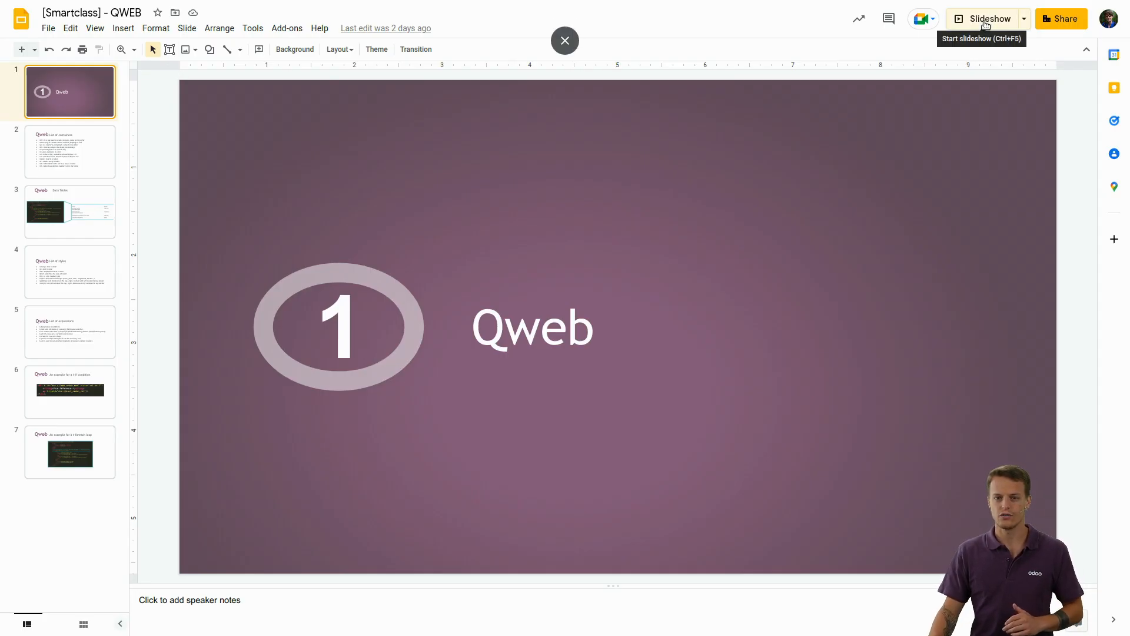
click(985, 18)
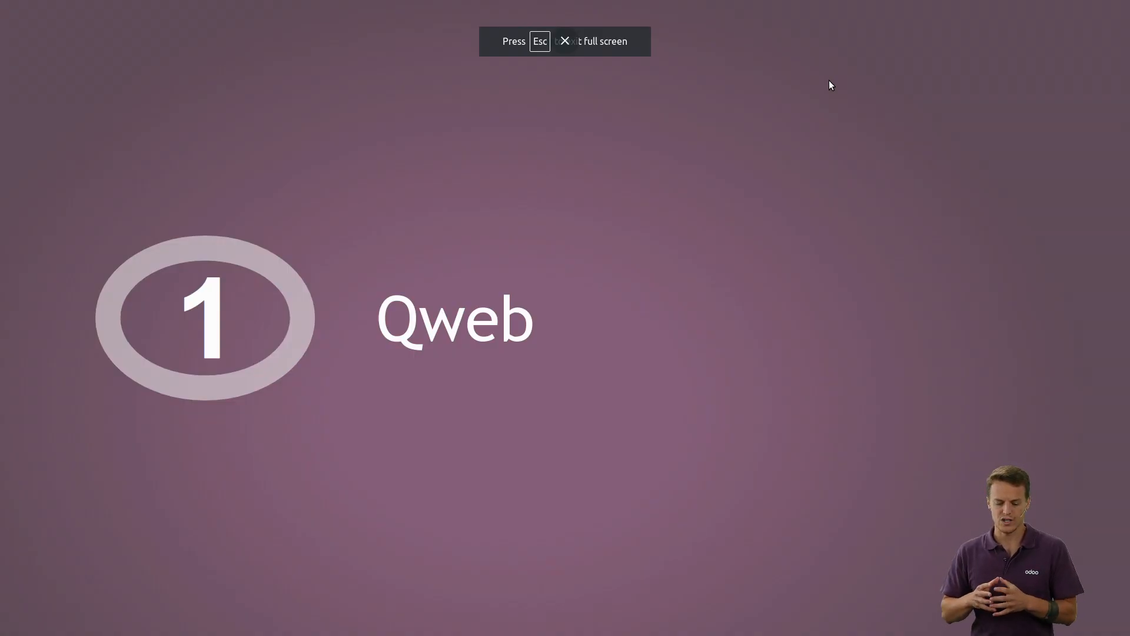